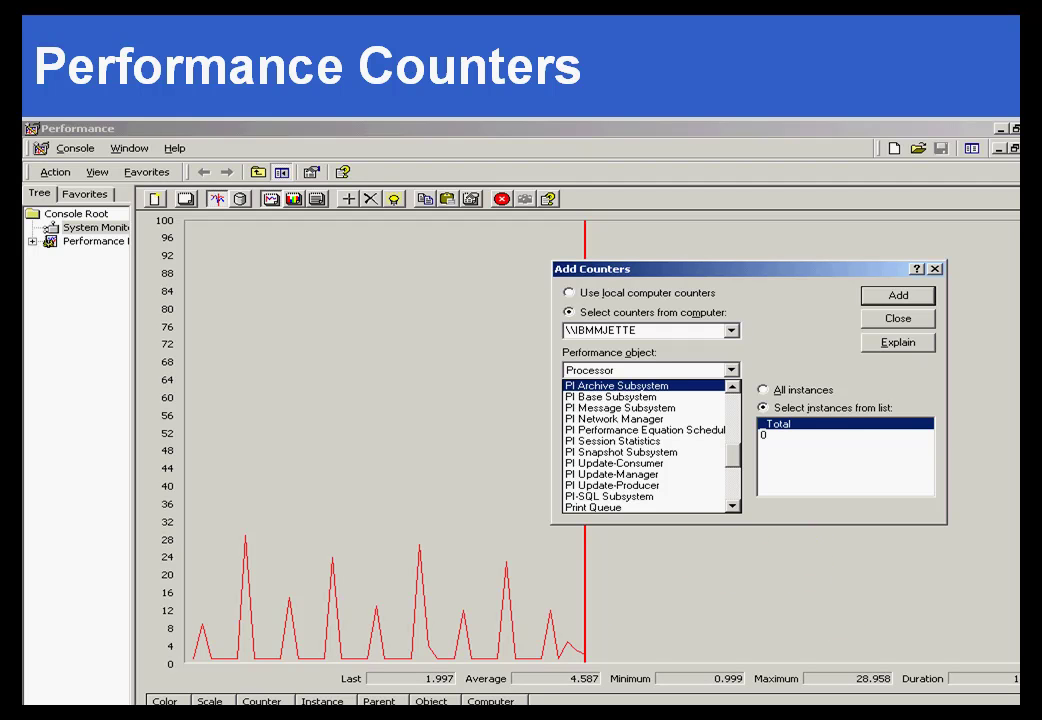
Launch Performance from Control Panel's Administrative Tools, graphing Pages/sec, Avg. Disk Queue and % Processor.
{"action": "key", "text": "super"}
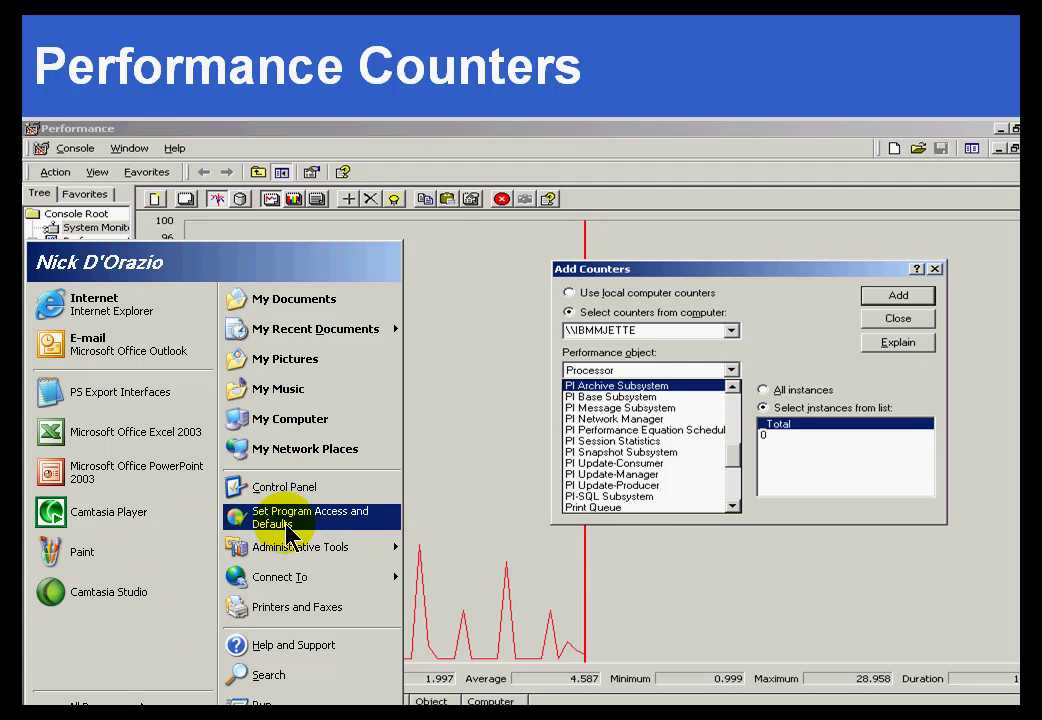
{"action": "mouse_move", "coordinate": [270, 548]}
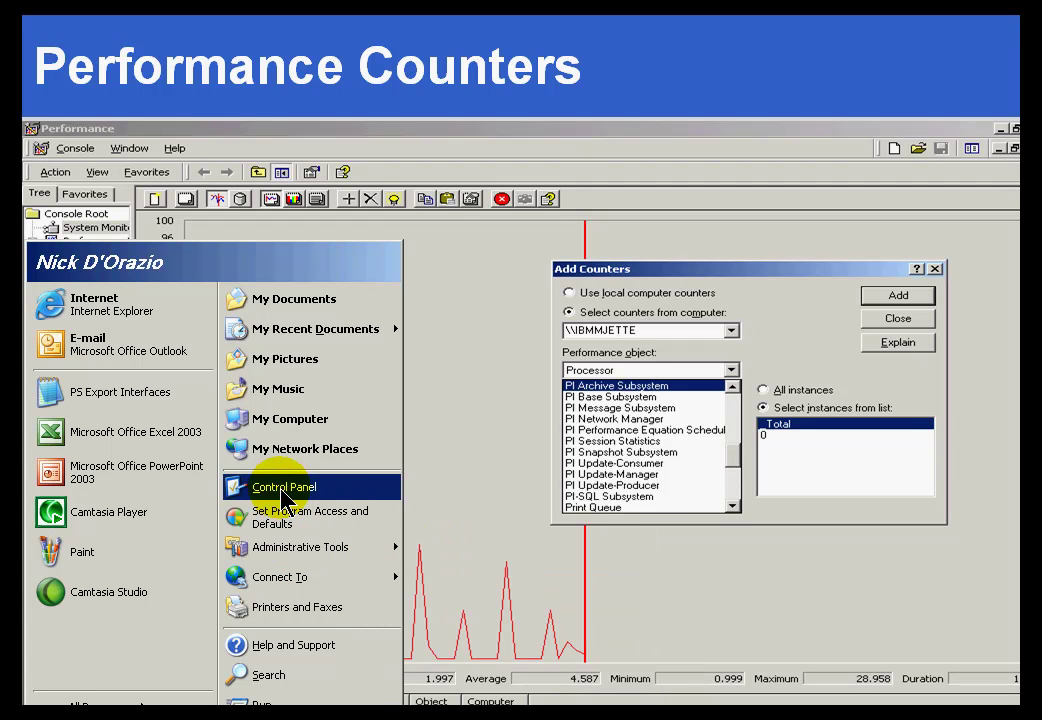
{"action": "key", "text": "Escape"}
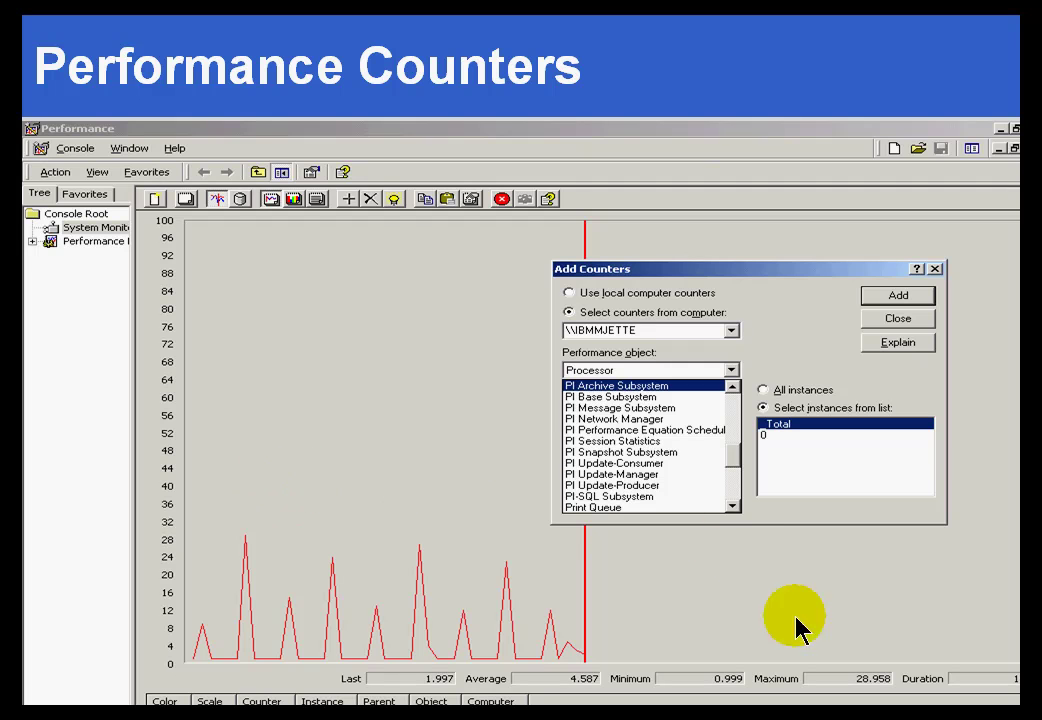
{"action": "key", "text": "alt+Tab"}
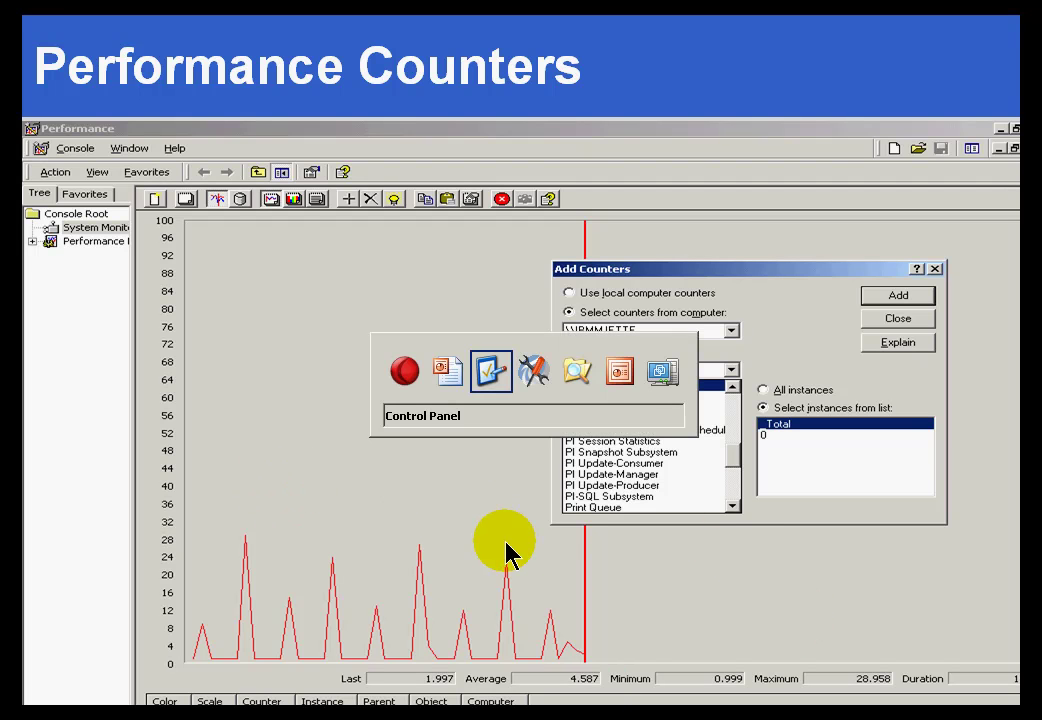
{"action": "key", "text": "alt+Tab"}
{"action": "key", "text": "alt+Tab"}
{"action": "key", "text": "alt+Tab"}
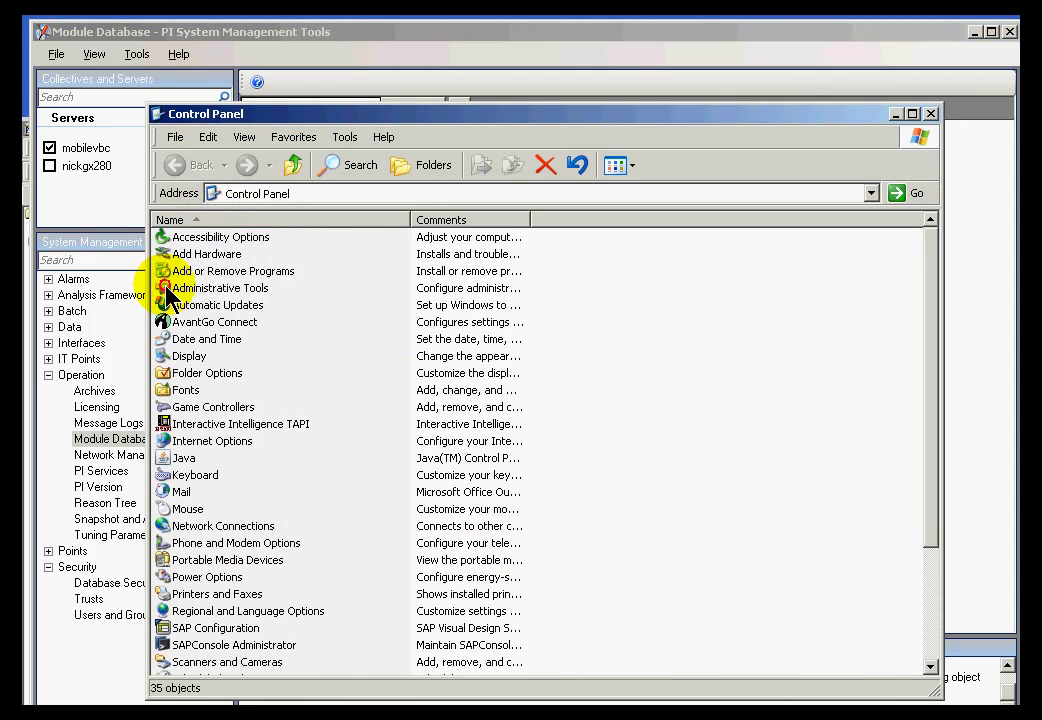
{"action": "double_click", "coordinate": [168, 288]}
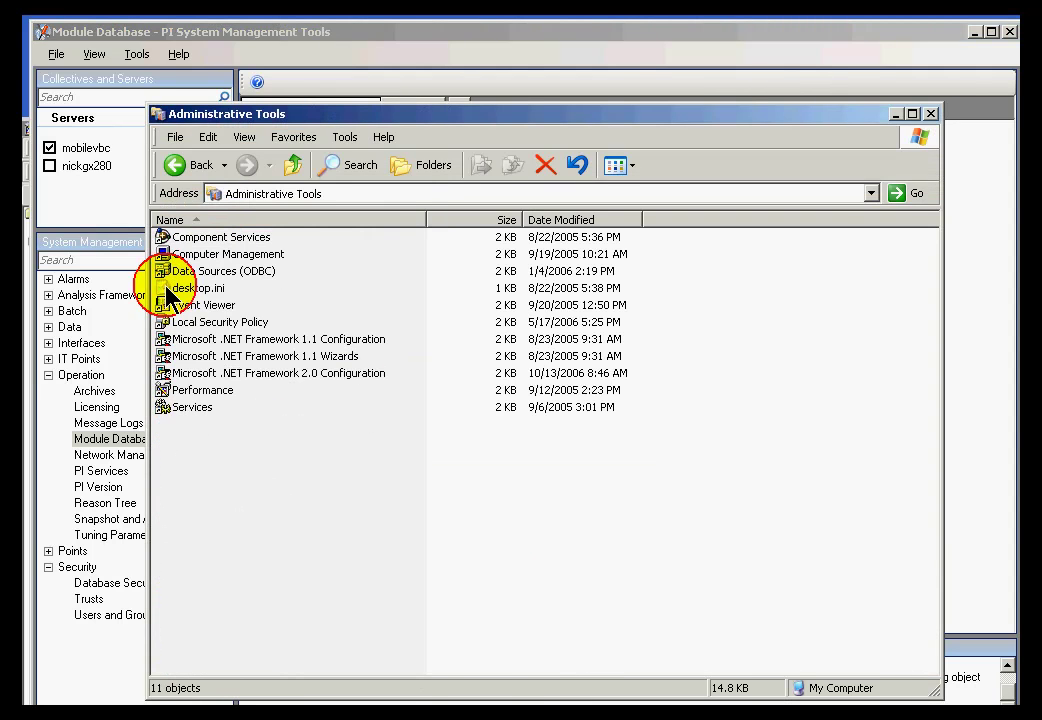
{"action": "left_click", "coordinate": [165, 392]}
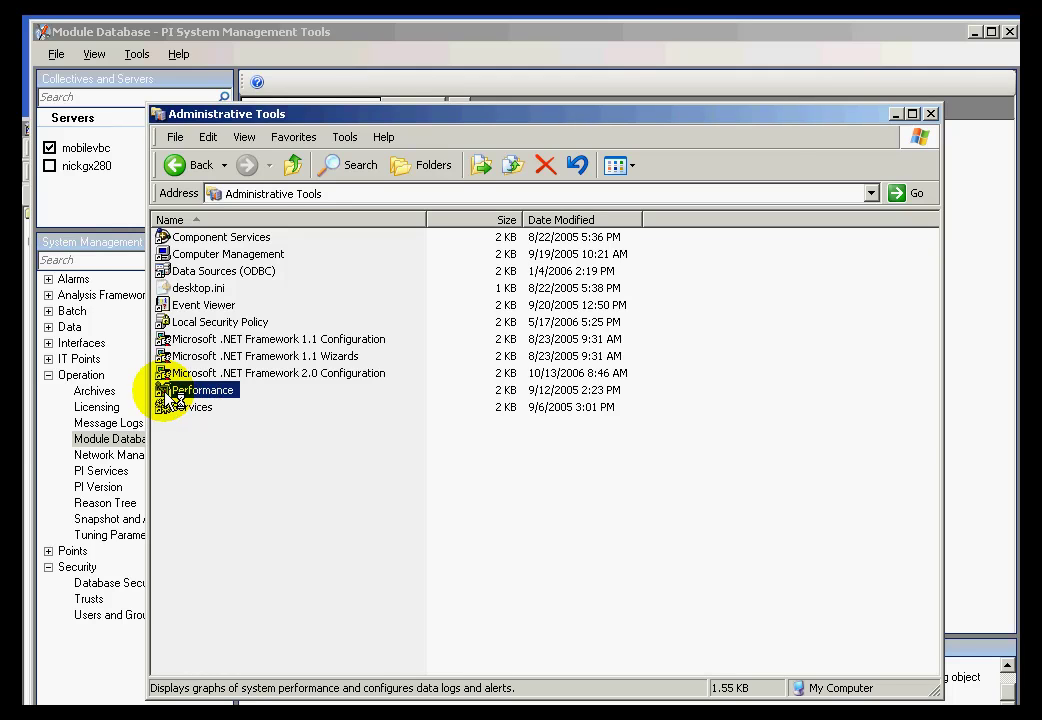
{"action": "double_click", "coordinate": [210, 395]}
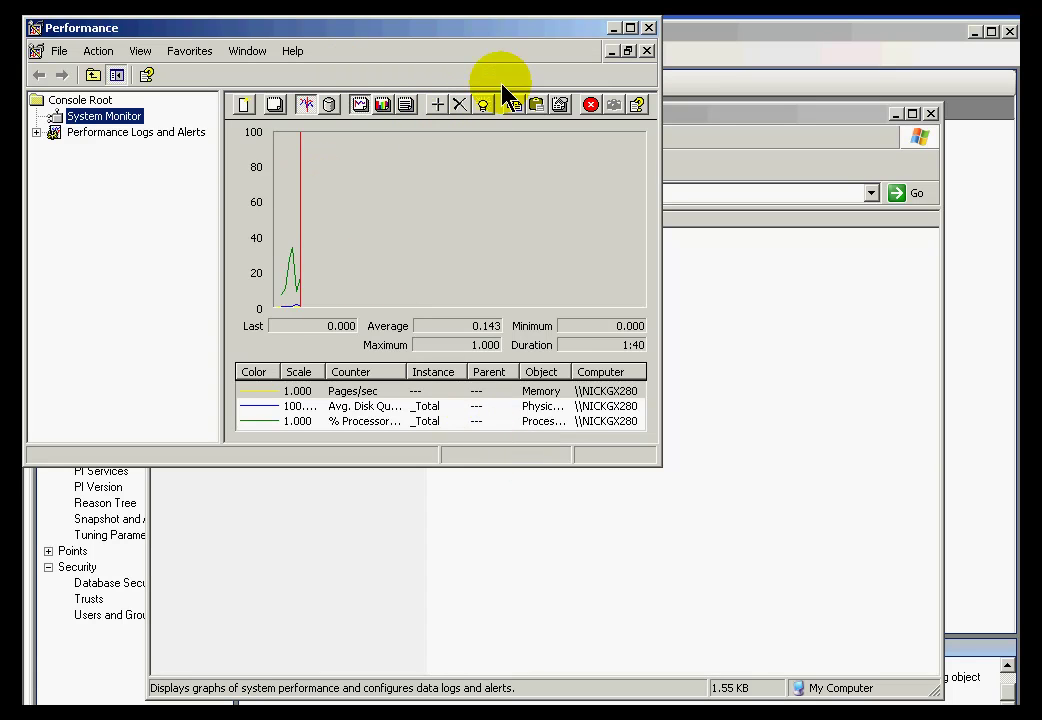
Maximize the Performance window and delete the Pages/sec, Avg. Disk Queue and % Processor counters.
{"action": "left_click", "coordinate": [630, 28]}
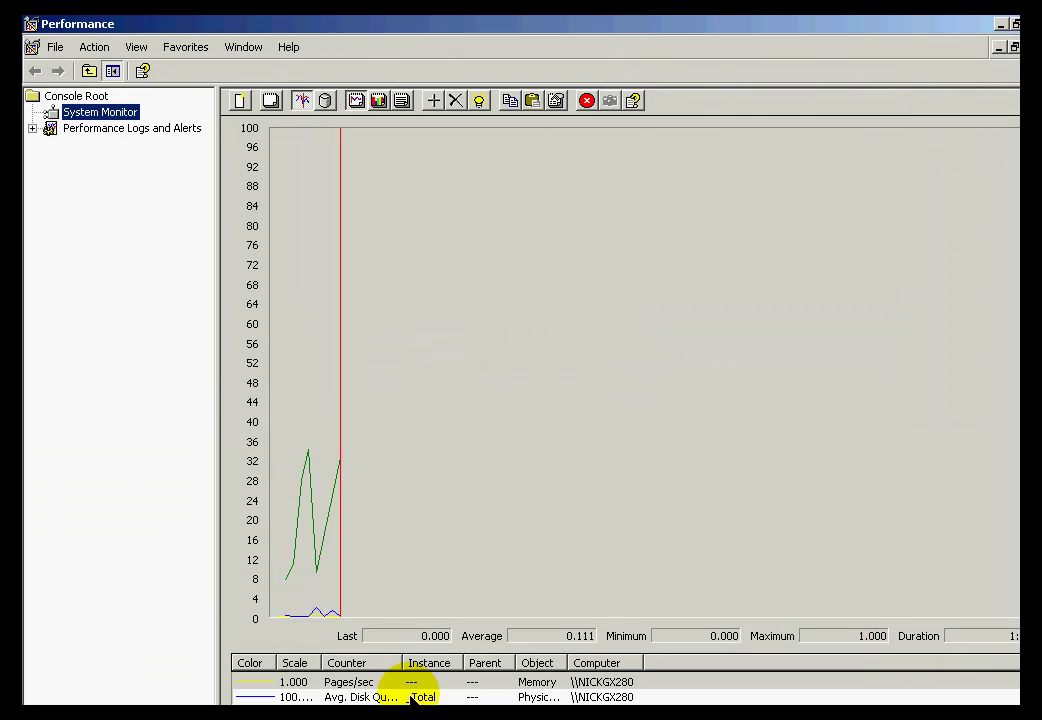
{"action": "left_click", "coordinate": [353, 683]}
{"action": "right_click", "coordinate": [366, 684]}
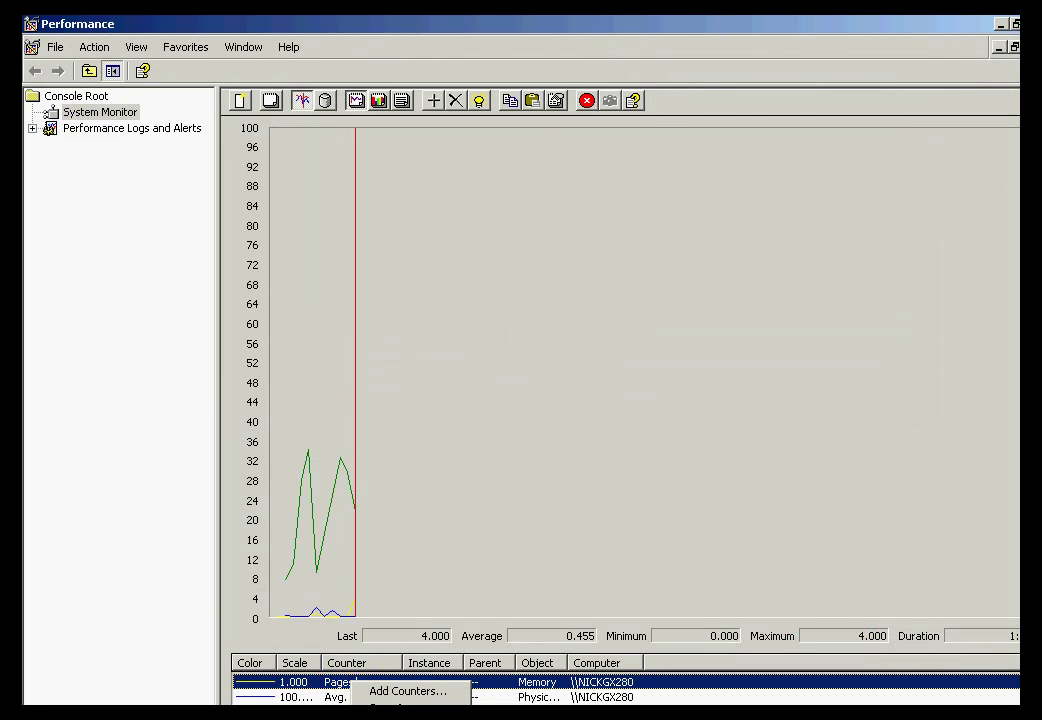
{"action": "left_click", "coordinate": [297, 685]}
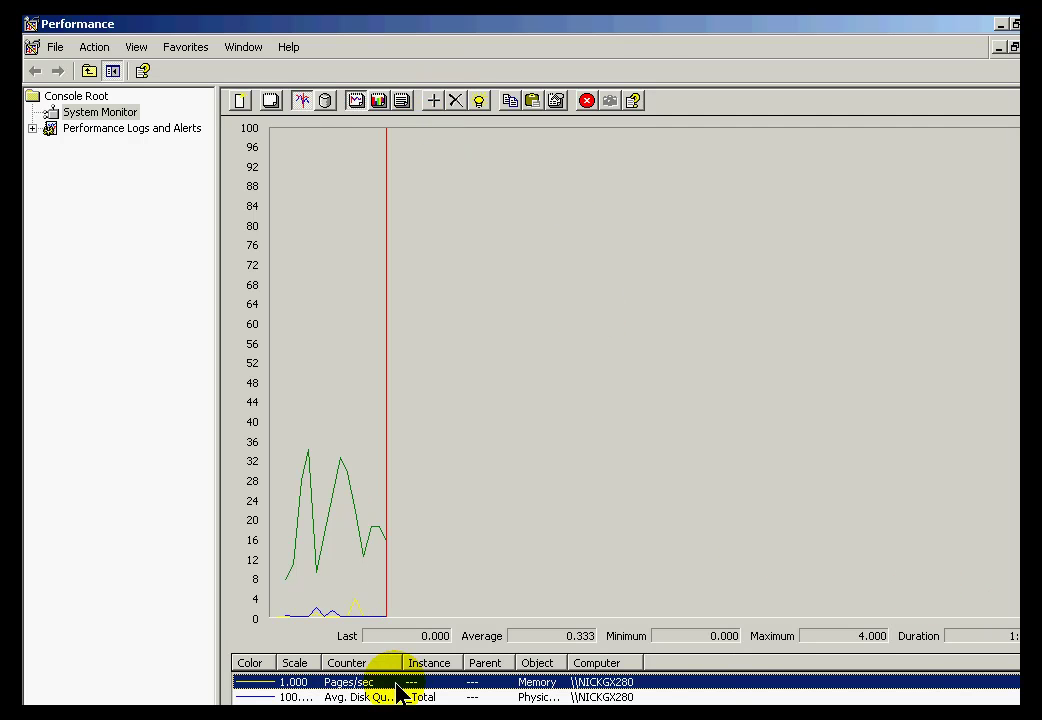
{"action": "key", "text": "Delete"}
{"action": "key", "text": "Delete"}
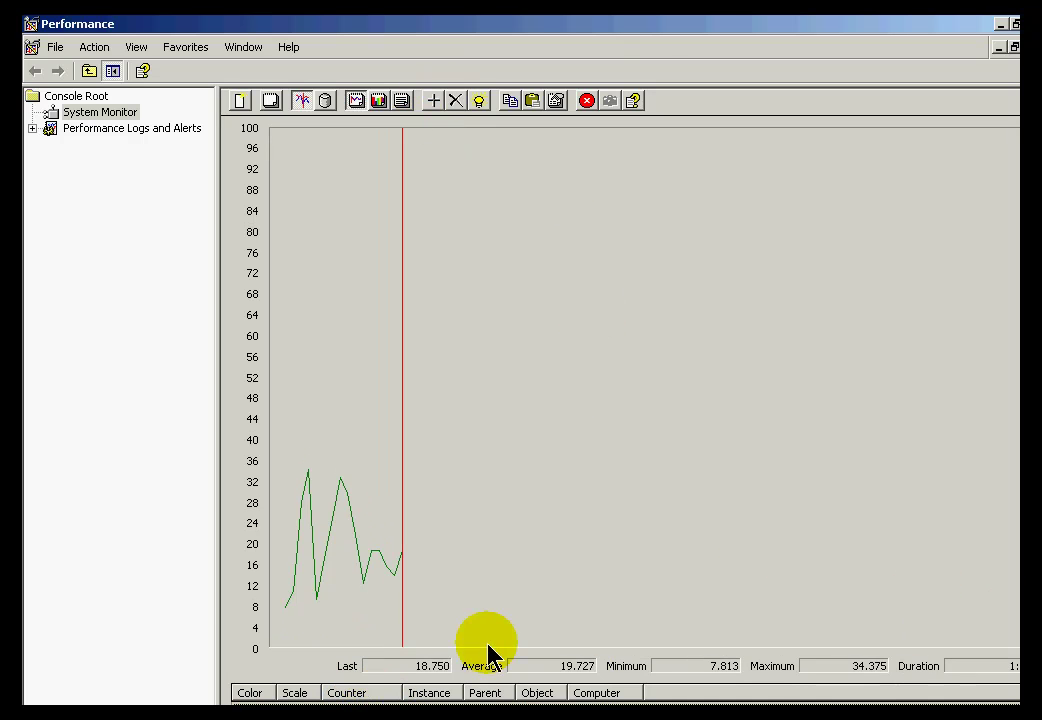
{"action": "key", "text": "Delete"}
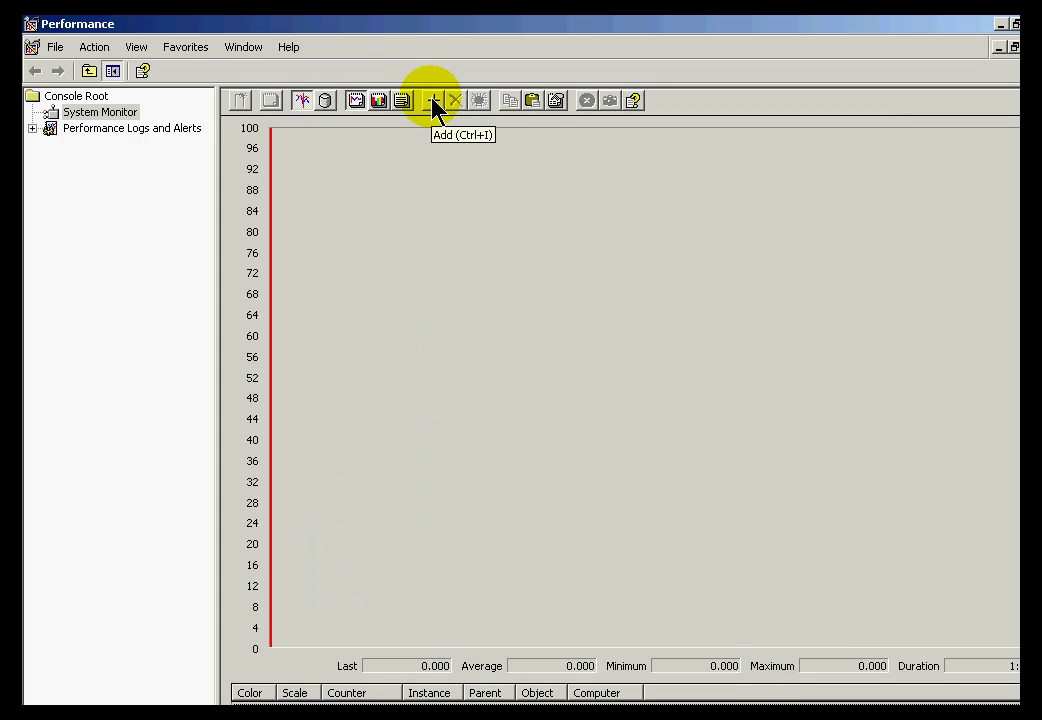
Add the Memory object's % Committed Bytes In Use counter to the chart.
{"action": "left_click", "coordinate": [433, 101]}
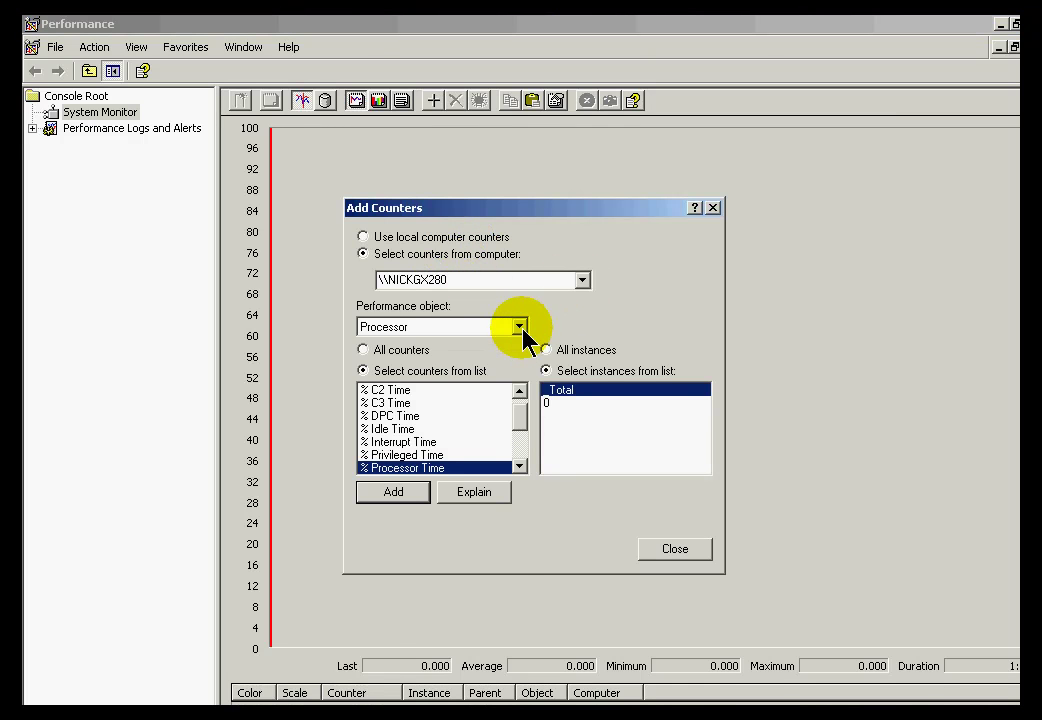
{"action": "left_click", "coordinate": [521, 330]}
{"action": "scroll", "coordinate": [490, 365], "scroll_direction": "up", "scroll_amount": 10}
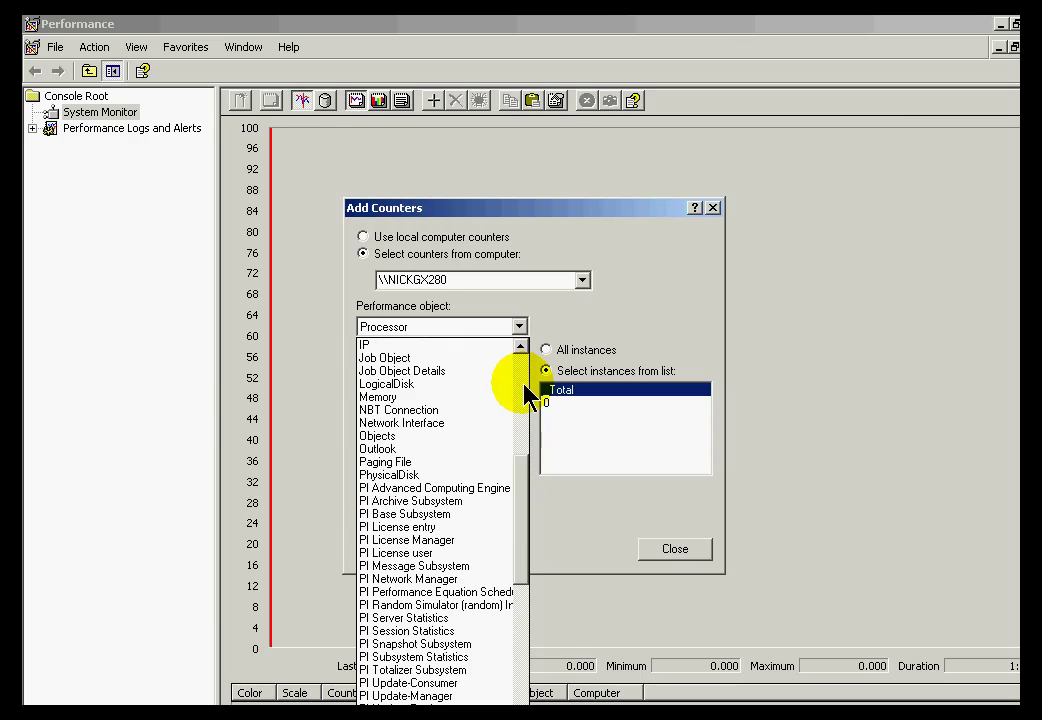
{"action": "left_click", "coordinate": [420, 397]}
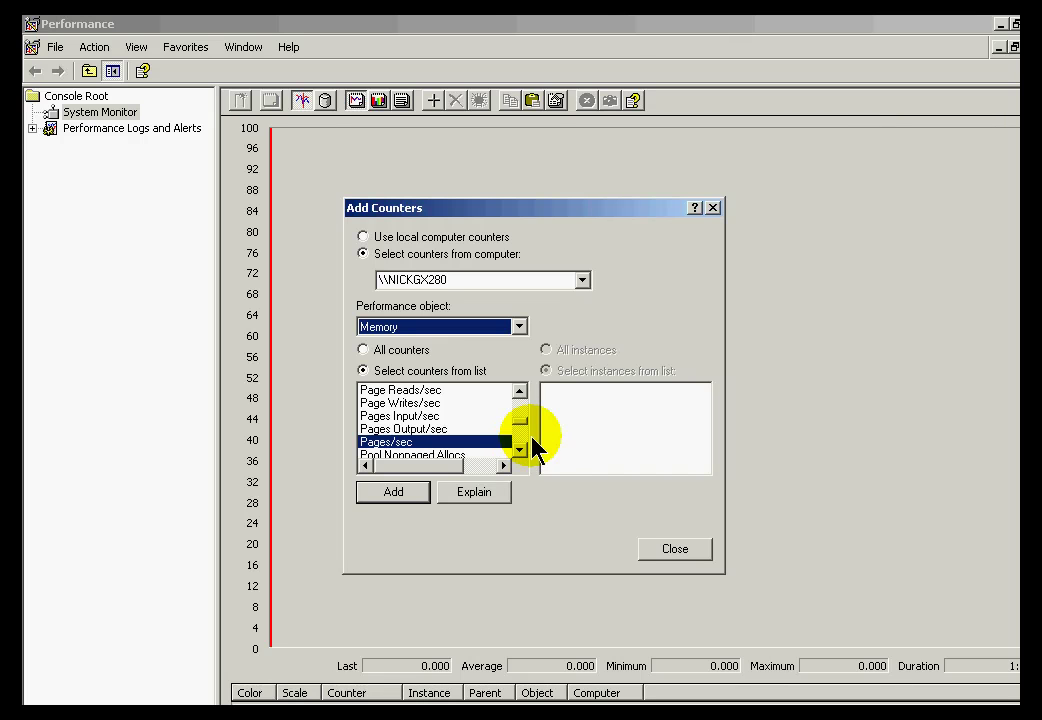
{"action": "left_click_drag", "start_coordinate": [525, 438], "coordinate": [524, 392]}
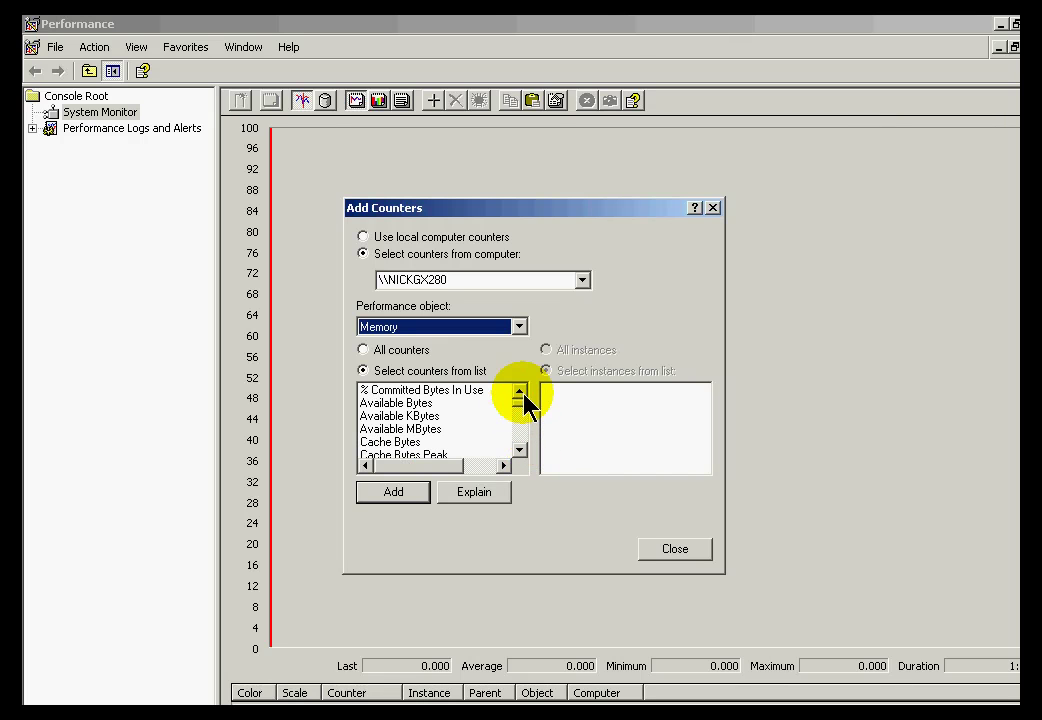
{"action": "left_click", "coordinate": [428, 390]}
{"action": "left_click", "coordinate": [393, 491]}
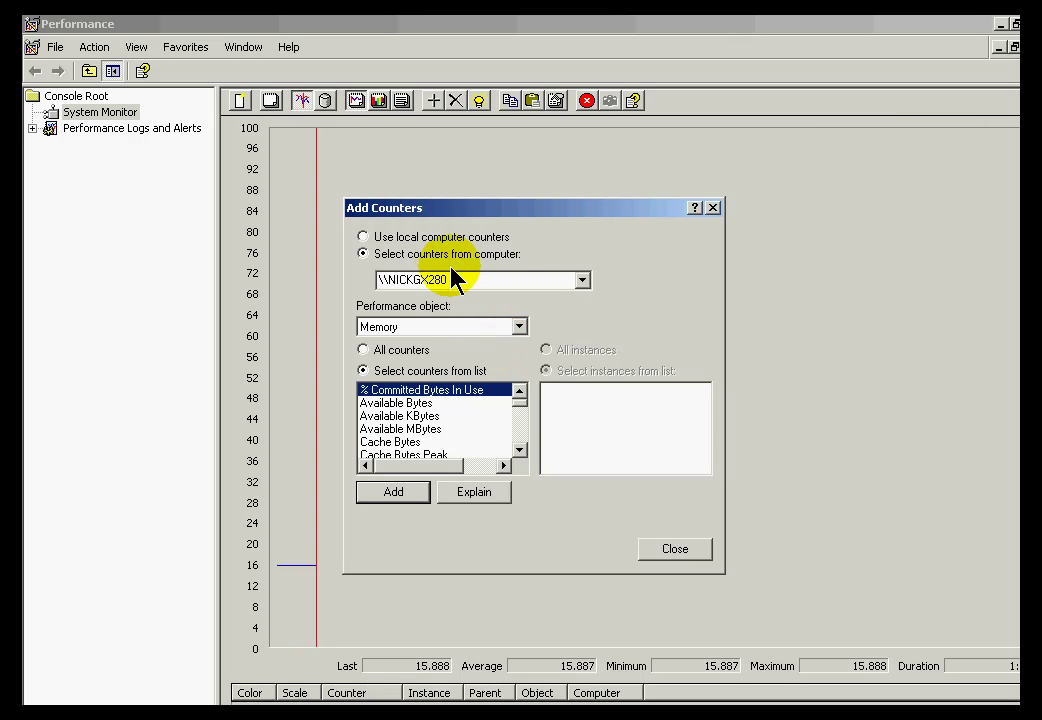
Add Processor's % Processor Time for _Total to the chart and close the dialog.
{"action": "left_click", "coordinate": [519, 326]}
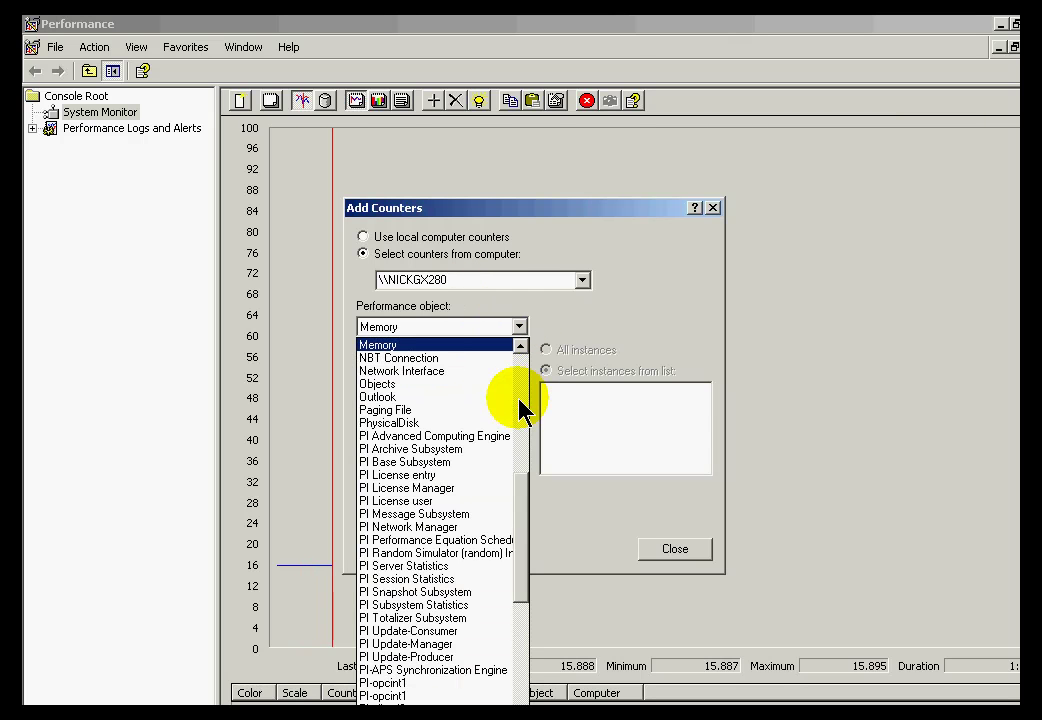
{"action": "scroll", "coordinate": [440, 640], "scroll_direction": "down", "scroll_amount": 8}
{"action": "left_click", "coordinate": [405, 514]}
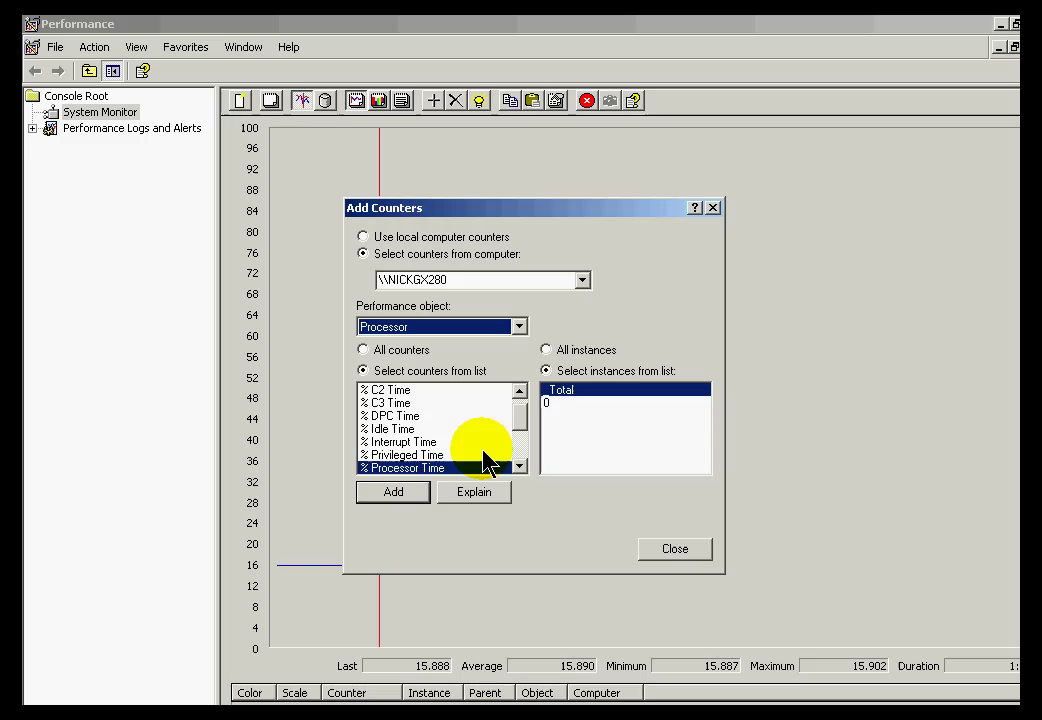
{"action": "left_click", "coordinate": [390, 490]}
{"action": "left_click", "coordinate": [672, 562]}
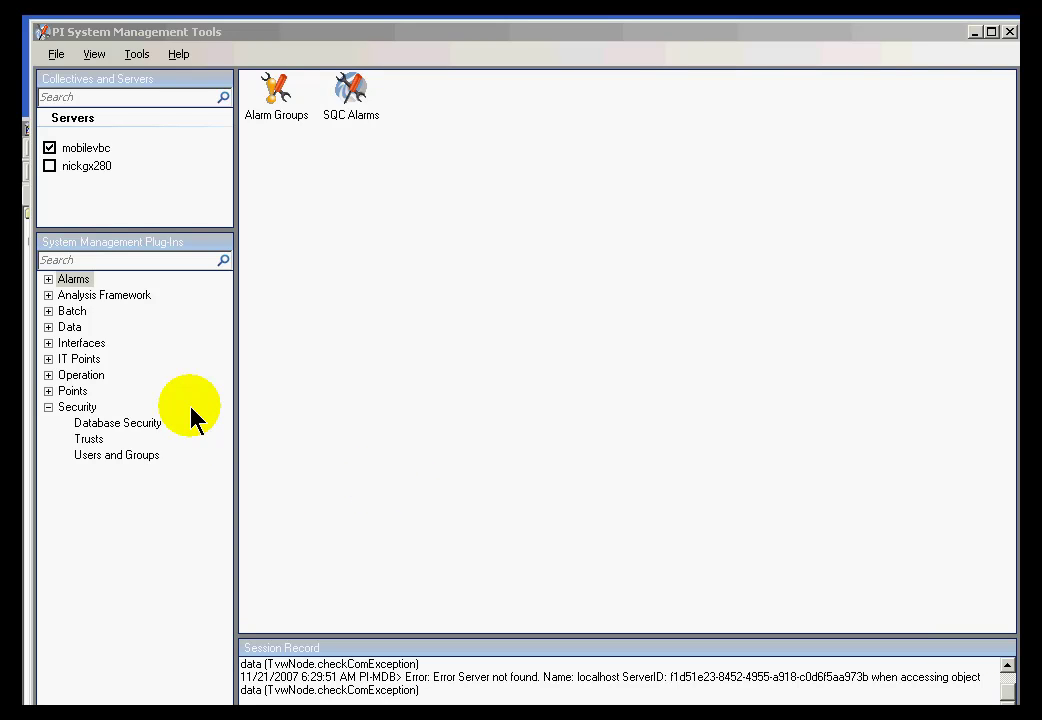
Start the stopped PI-Performance Monitor Interface (Basic) service from the PI Services view.
{"action": "left_click", "coordinate": [48, 376]}
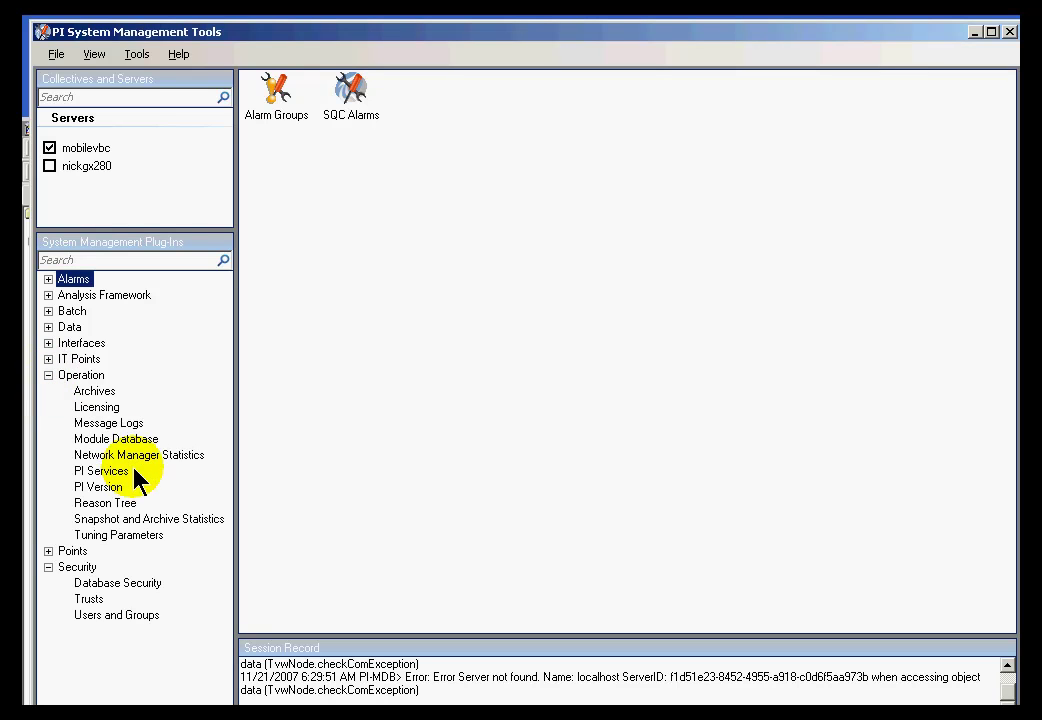
{"action": "left_click", "coordinate": [91, 474]}
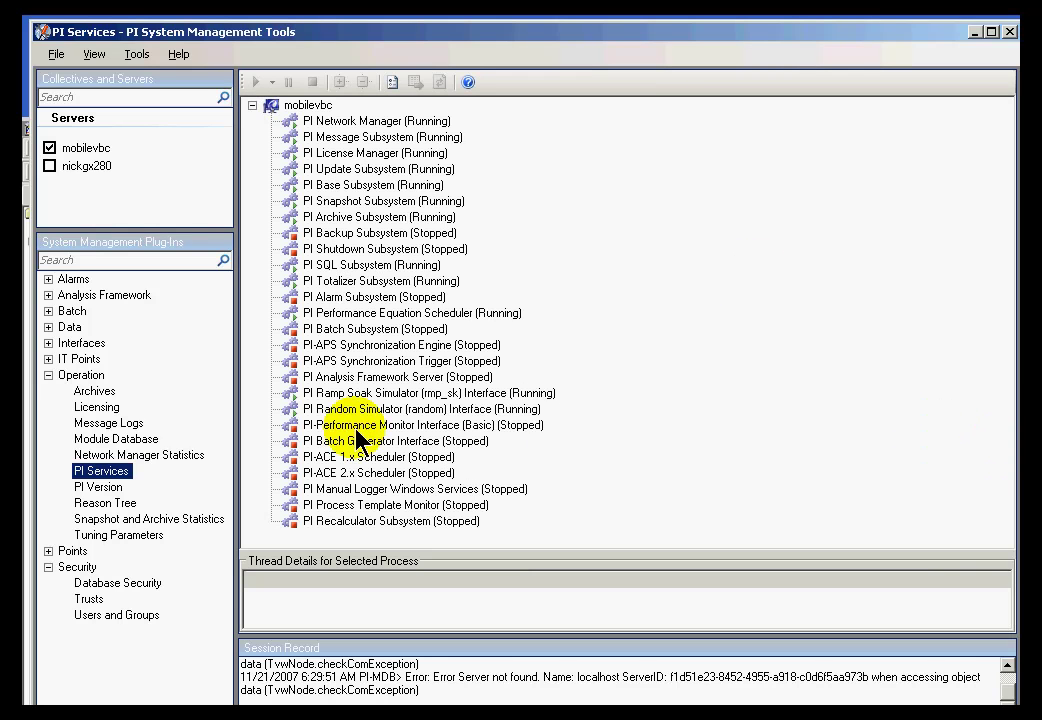
{"action": "left_click", "coordinate": [348, 426]}
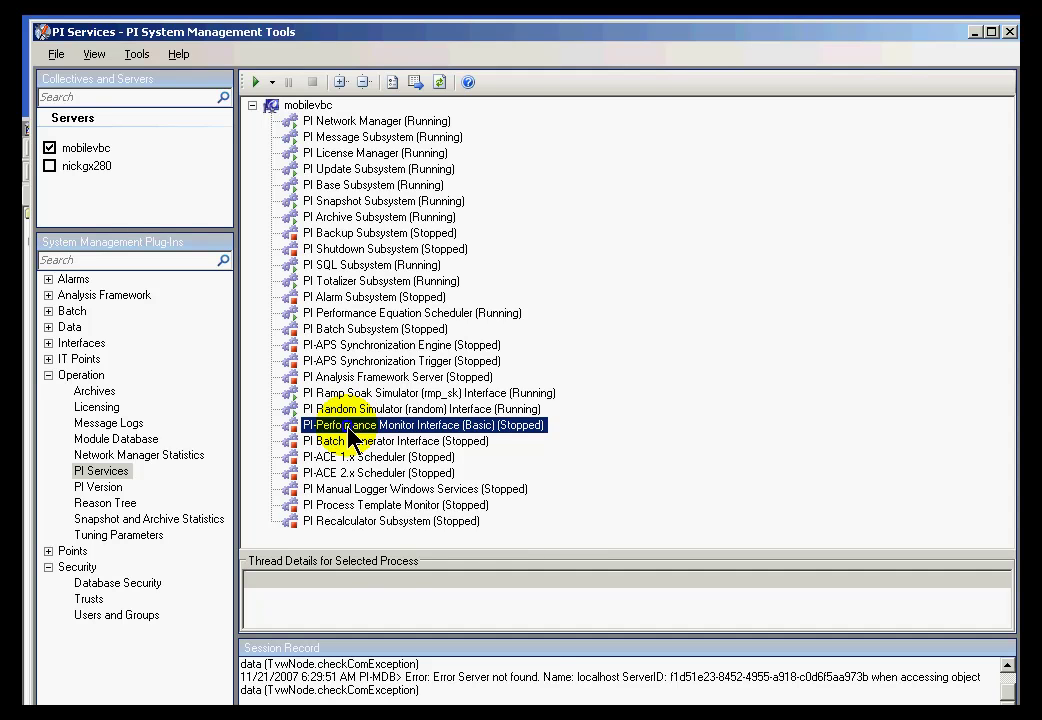
{"action": "right_click", "coordinate": [349, 436]}
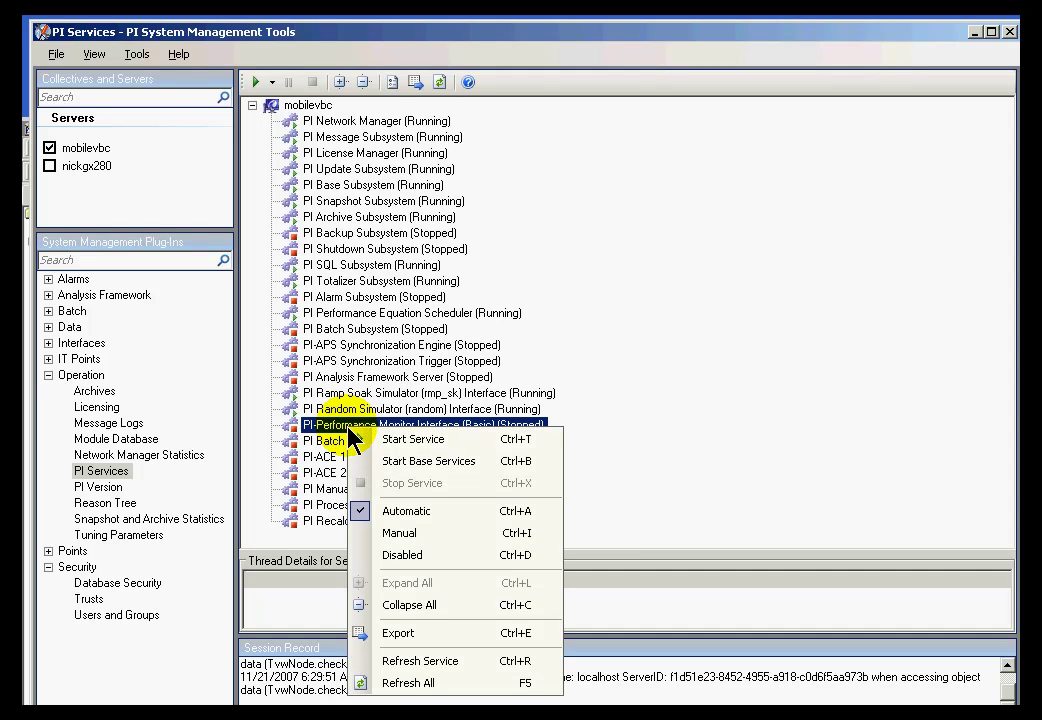
{"action": "left_click", "coordinate": [399, 438]}
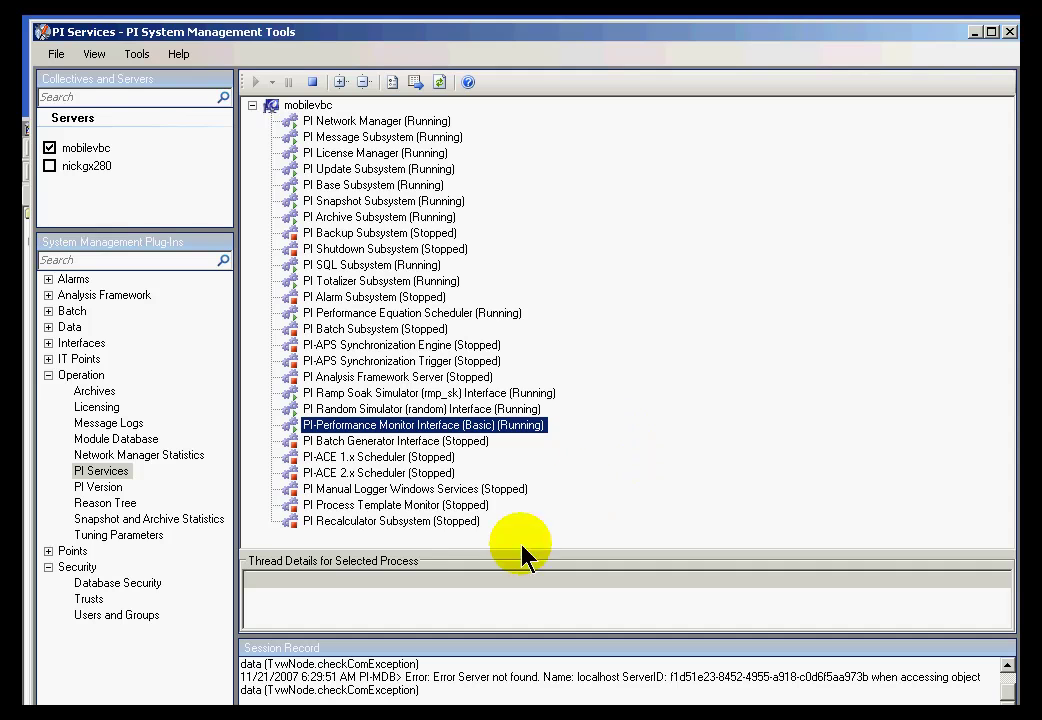
Open the Performance Counters plug-in under IT Points and switch to Build Tags.
{"action": "left_click", "coordinate": [47, 375]}
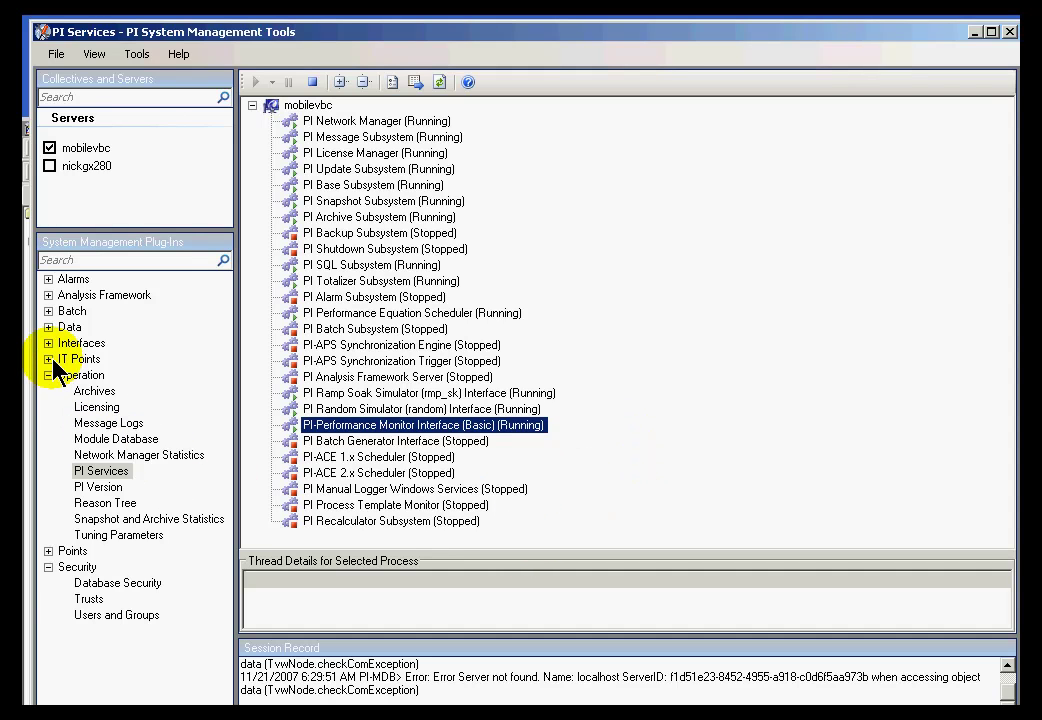
{"action": "left_click", "coordinate": [48, 359]}
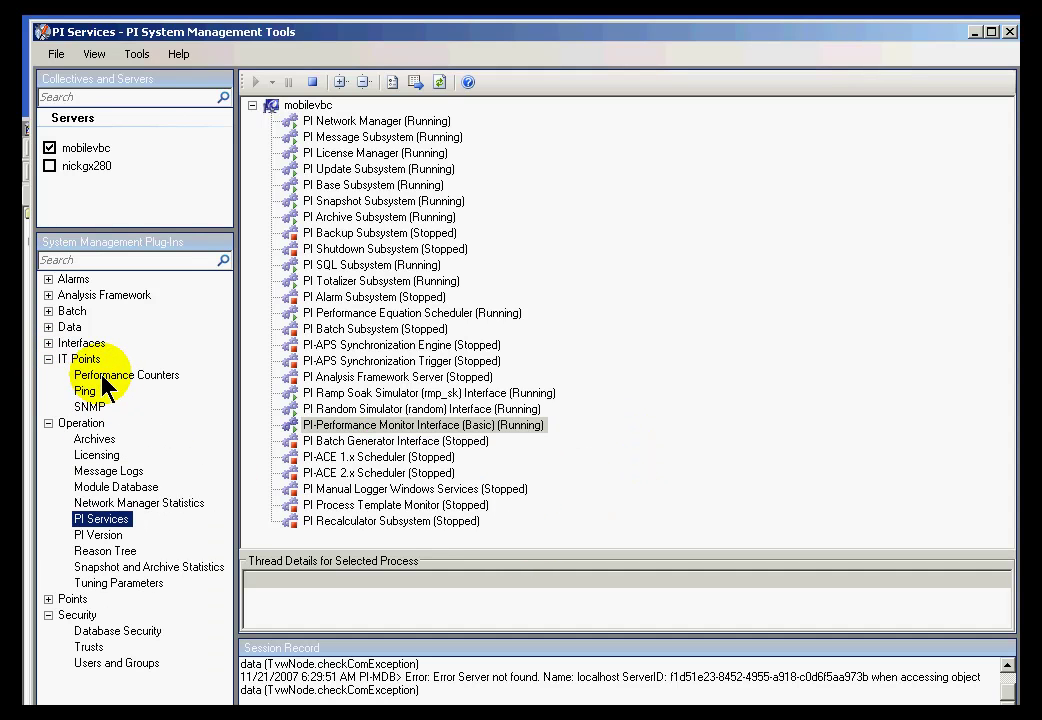
{"action": "left_click", "coordinate": [104, 376]}
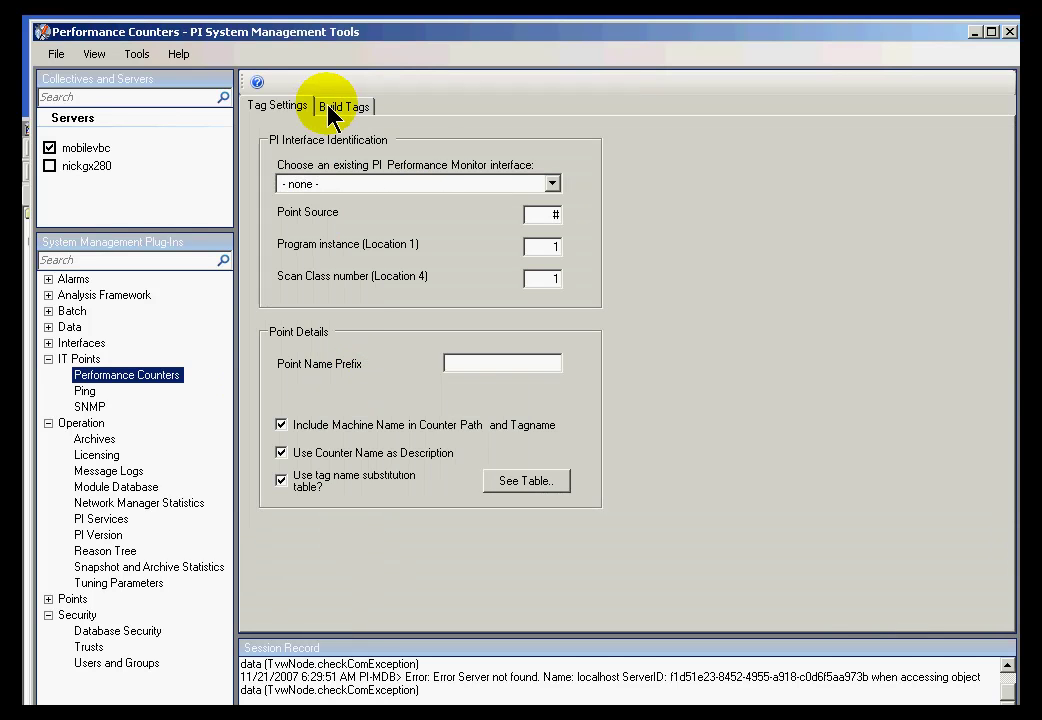
{"action": "left_click", "coordinate": [335, 107]}
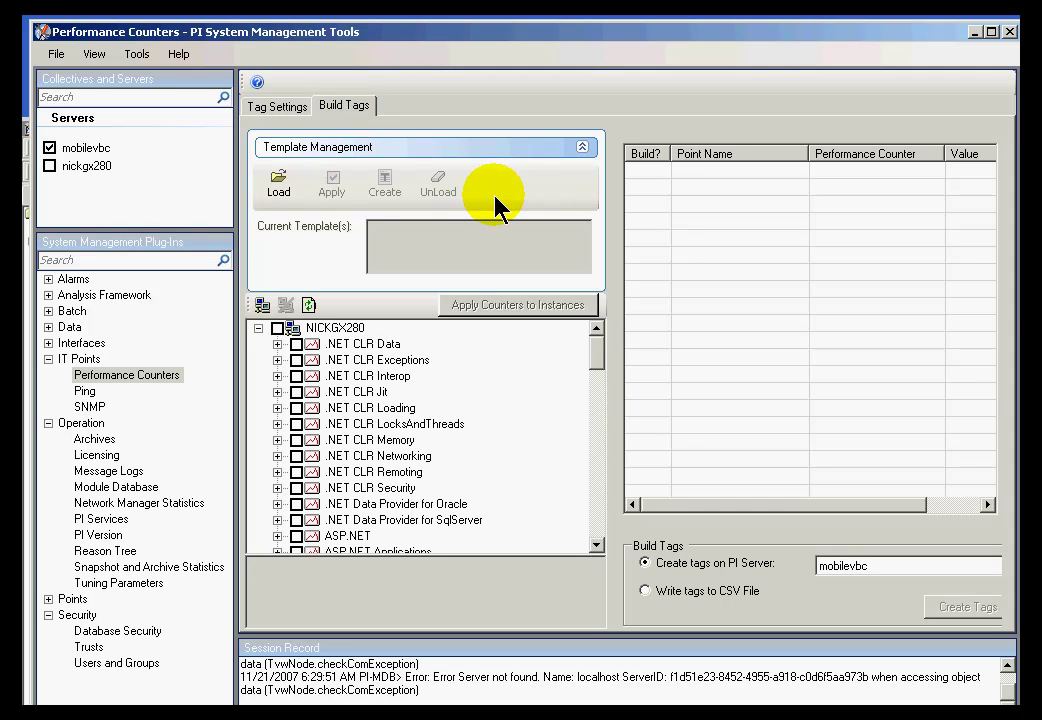
Check the _Total instance of Processor % Processor Time to queue NICKGX280_Processor(_Total)_% Processor Time.
{"action": "left_click_drag", "start_coordinate": [598, 360], "coordinate": [603, 500]}
{"action": "left_click", "coordinate": [277, 423]}
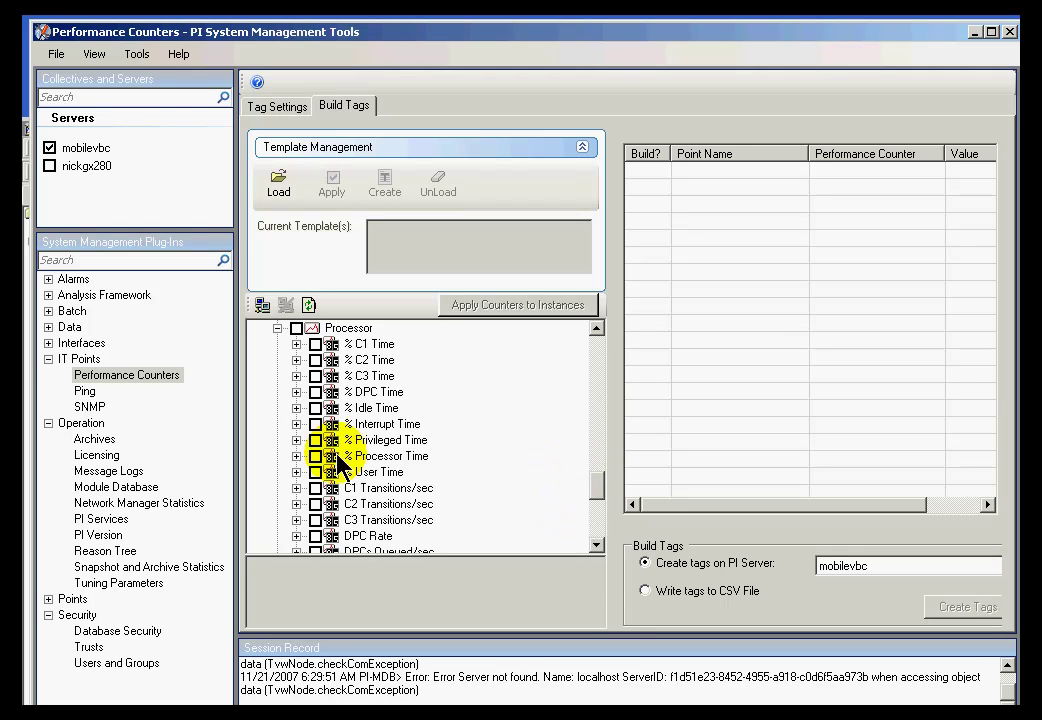
{"action": "left_click", "coordinate": [296, 456]}
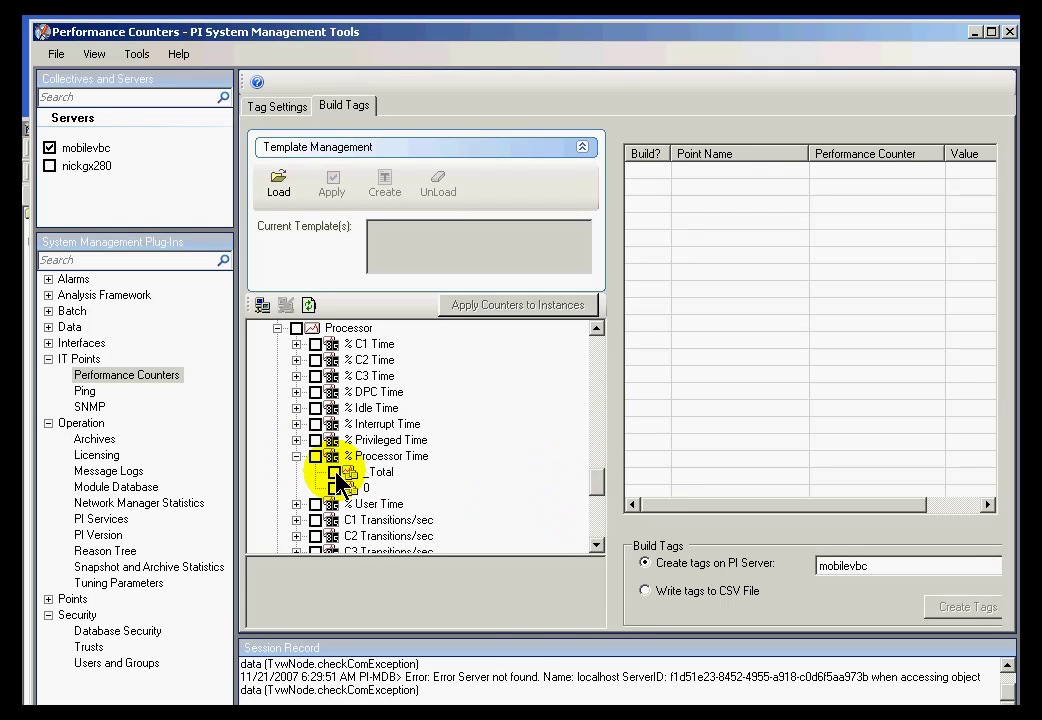
{"action": "left_click", "coordinate": [334, 472]}
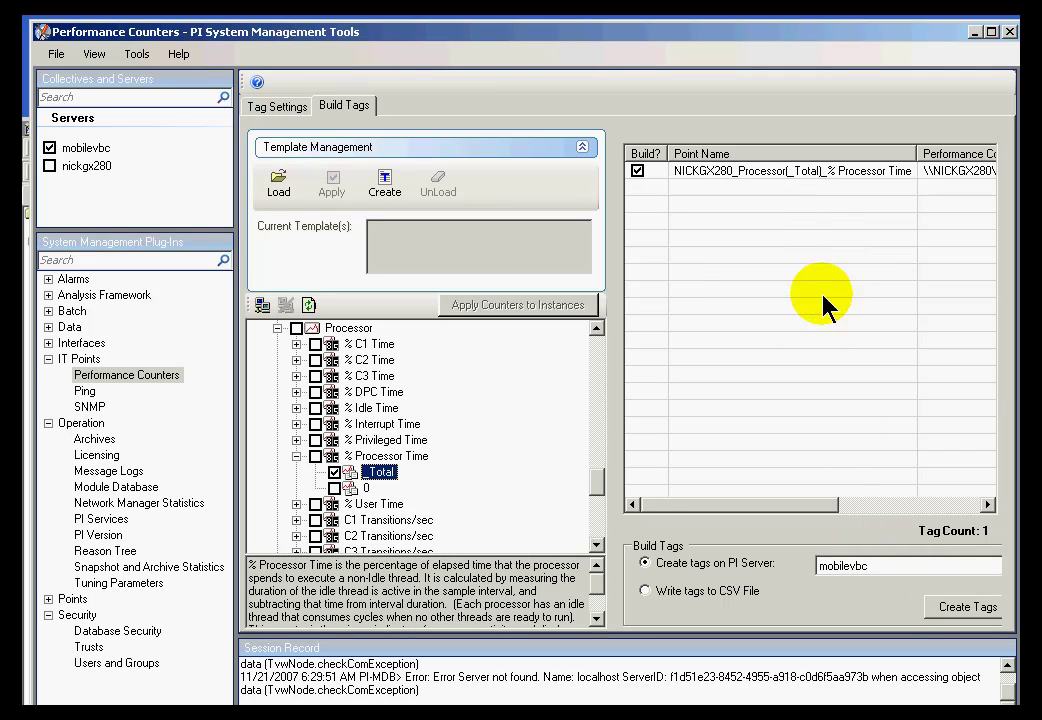
Create the processor-time tag on mobilevbc, then uncheck _Total so Tag Count returns to 0.
{"action": "left_click", "coordinate": [956, 610]}
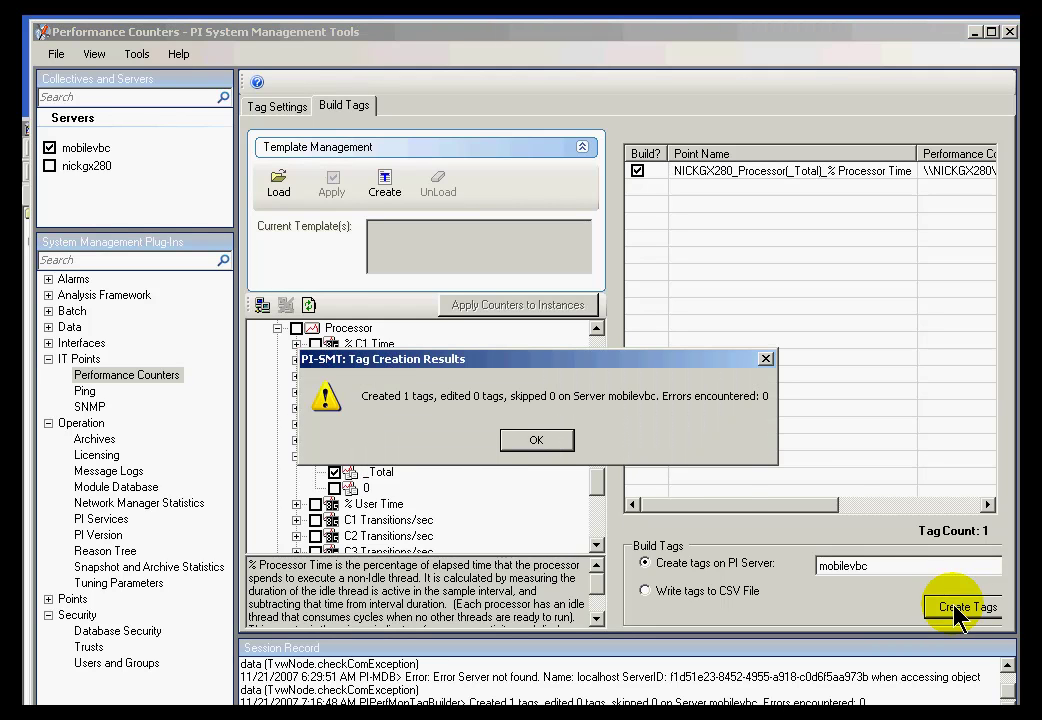
{"action": "left_click", "coordinate": [527, 446]}
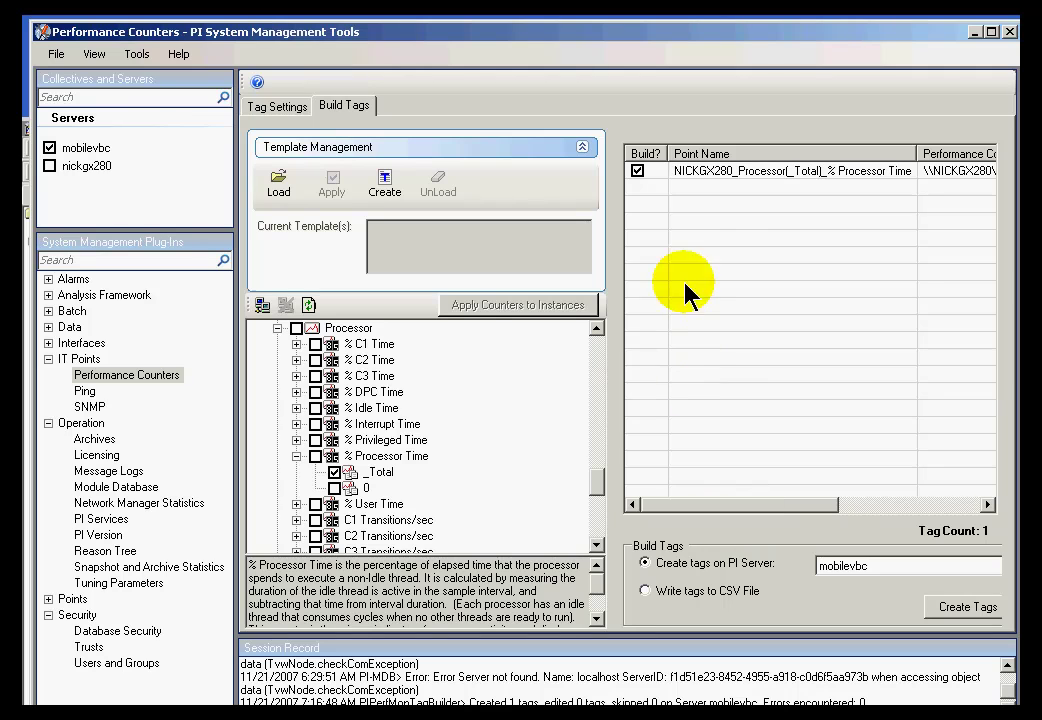
{"action": "left_click", "coordinate": [718, 175]}
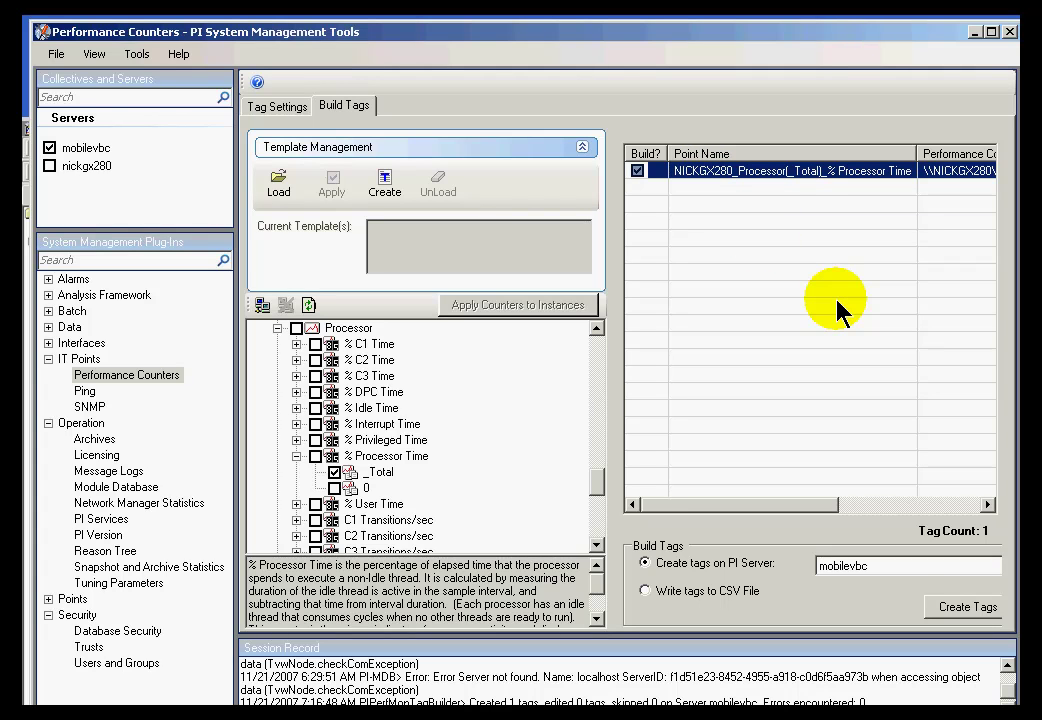
{"action": "left_click", "coordinate": [334, 474]}
{"action": "left_click", "coordinate": [296, 456]}
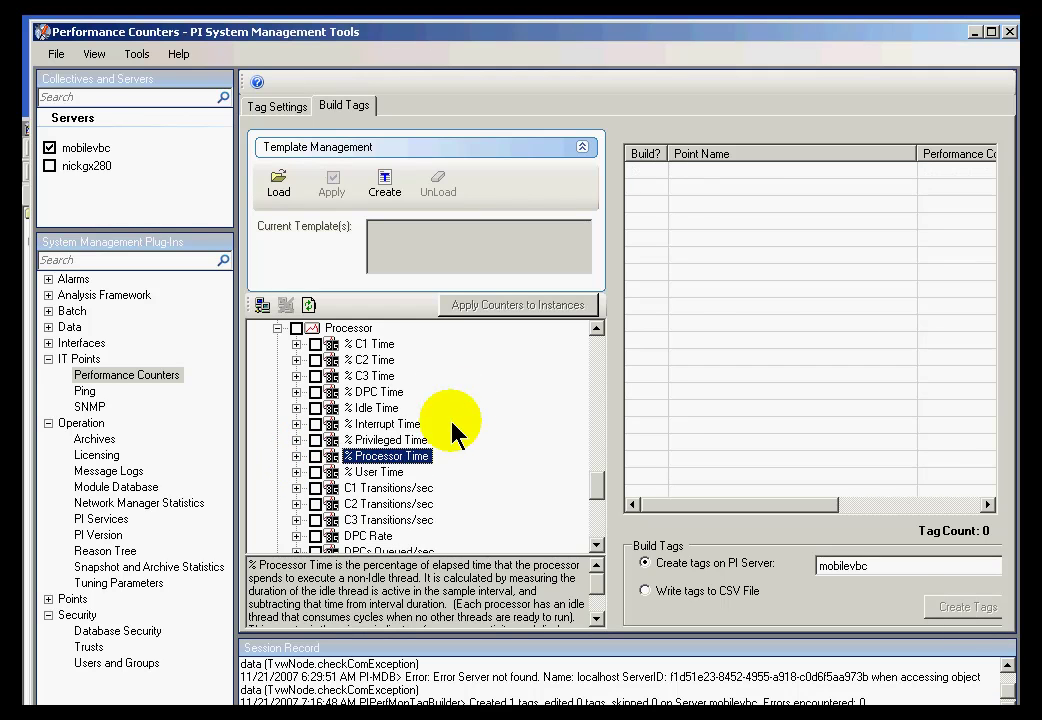
{"action": "left_click_drag", "start_coordinate": [597, 485], "coordinate": [590, 345]}
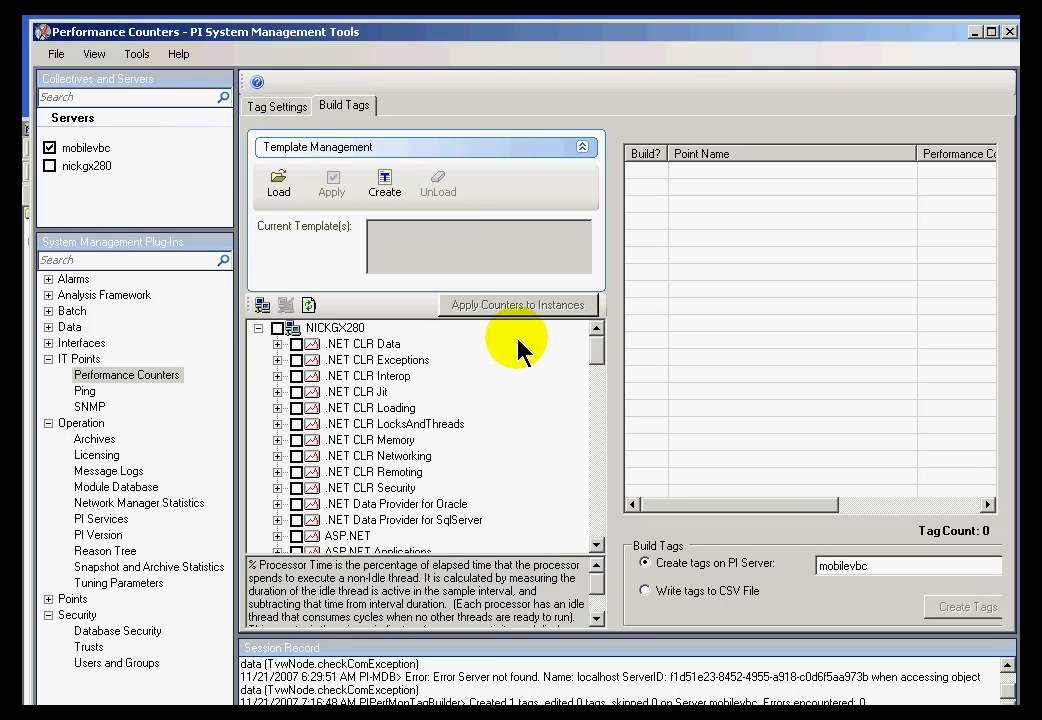
{"action": "left_click", "coordinate": [596, 350]}
{"action": "left_click_drag", "start_coordinate": [596, 350], "coordinate": [592, 320]}
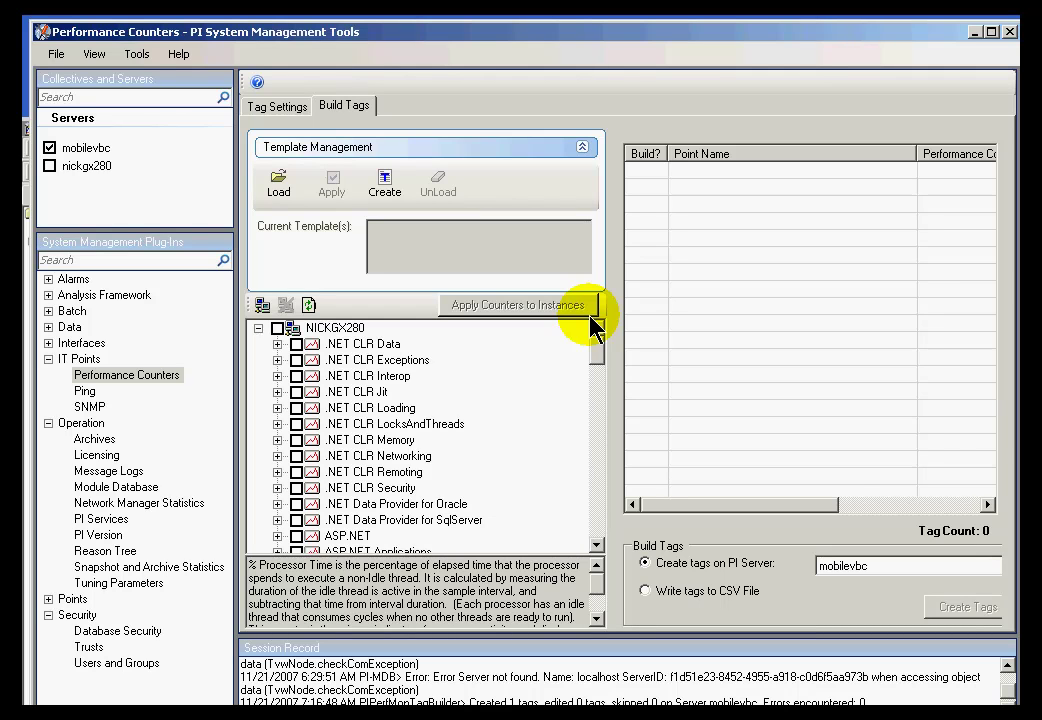
Load the OSIsoft PI Server 3.4.xml template from the Templates folder.
{"action": "left_click", "coordinate": [283, 192]}
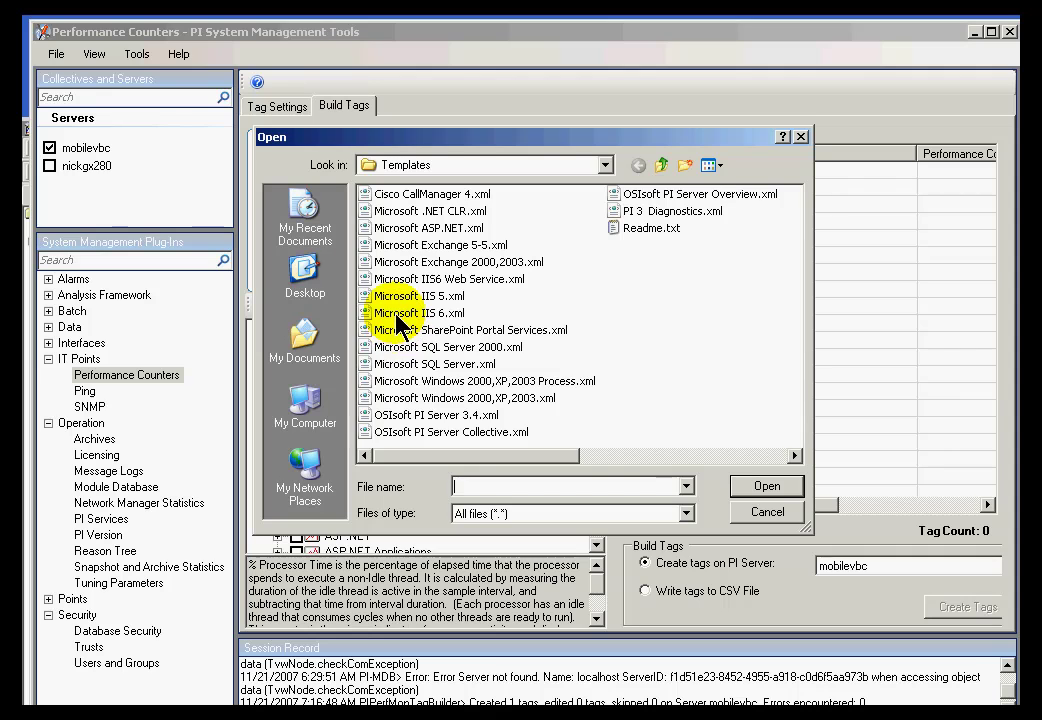
{"action": "left_click", "coordinate": [390, 418]}
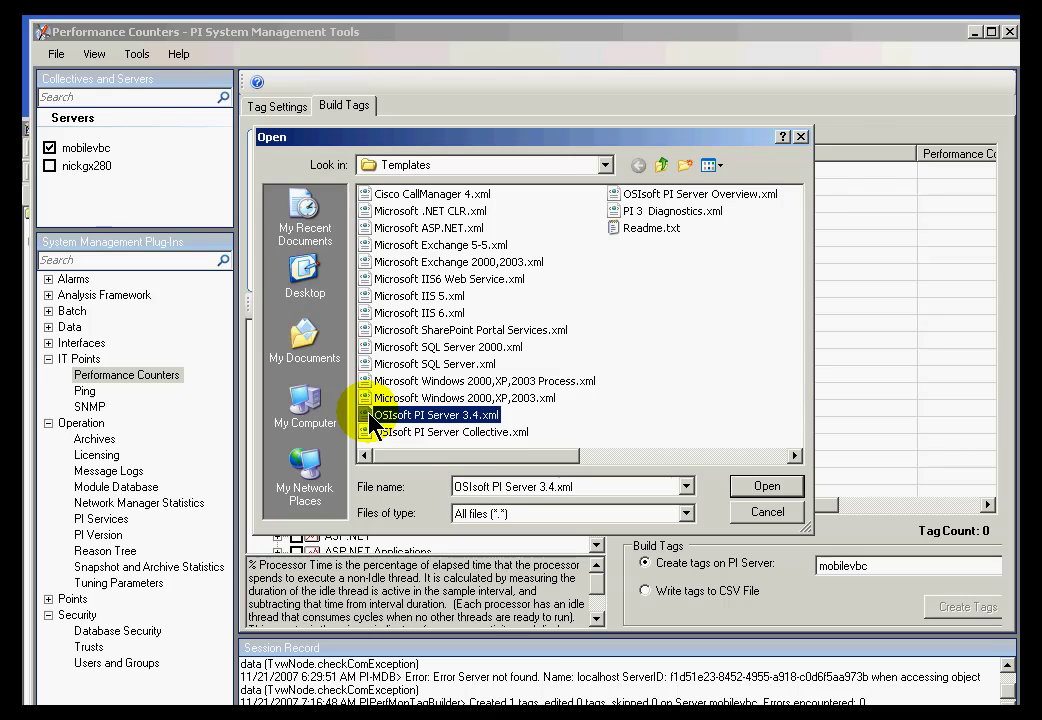
{"action": "mouse_move", "coordinate": [470, 425]}
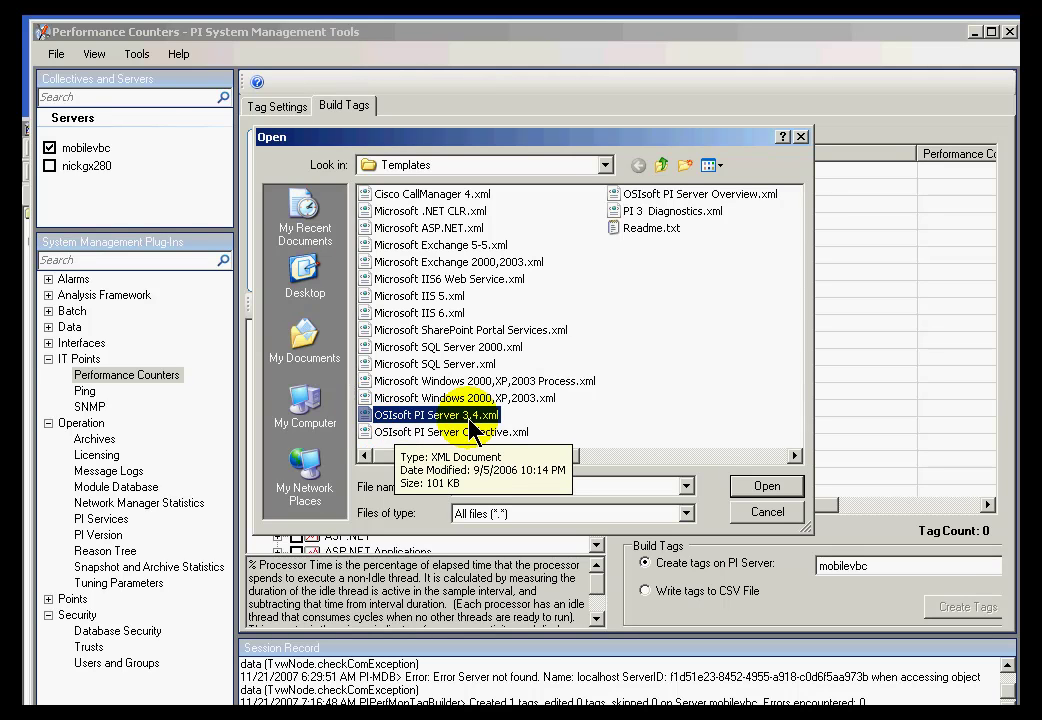
{"action": "left_click", "coordinate": [374, 313]}
{"action": "left_click", "coordinate": [376, 347]}
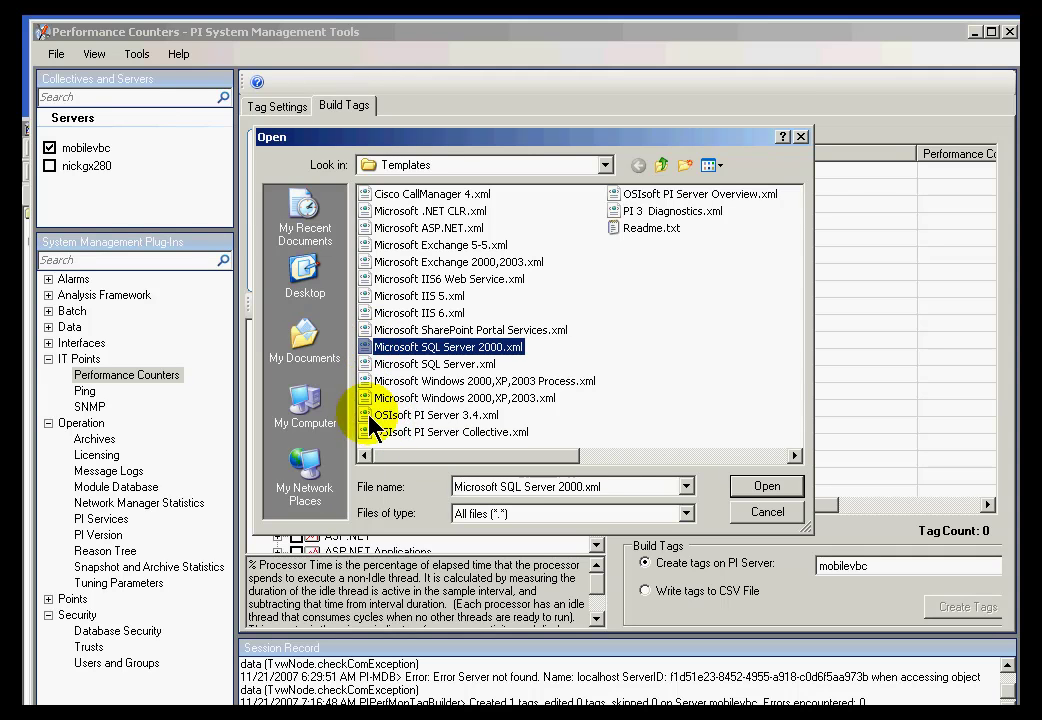
{"action": "left_click", "coordinate": [376, 414]}
{"action": "left_click", "coordinate": [784, 496]}
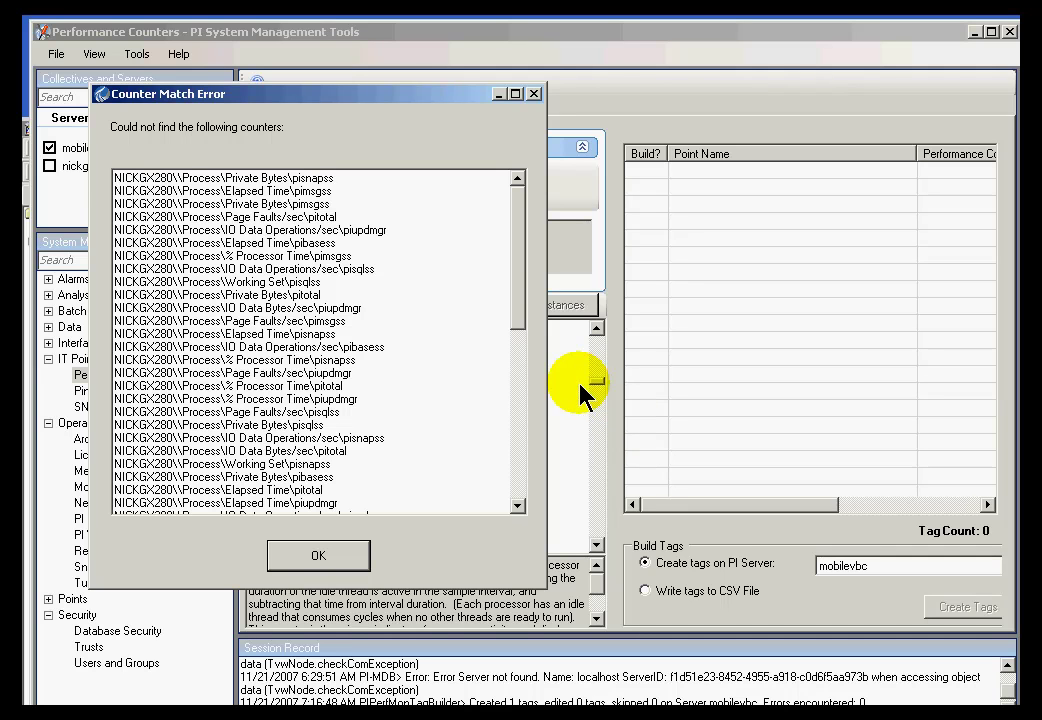
Review the Counter Match Error list of missing NICKGX280 counters and dismiss it.
{"action": "left_click_drag", "start_coordinate": [521, 302], "coordinate": [530, 205]}
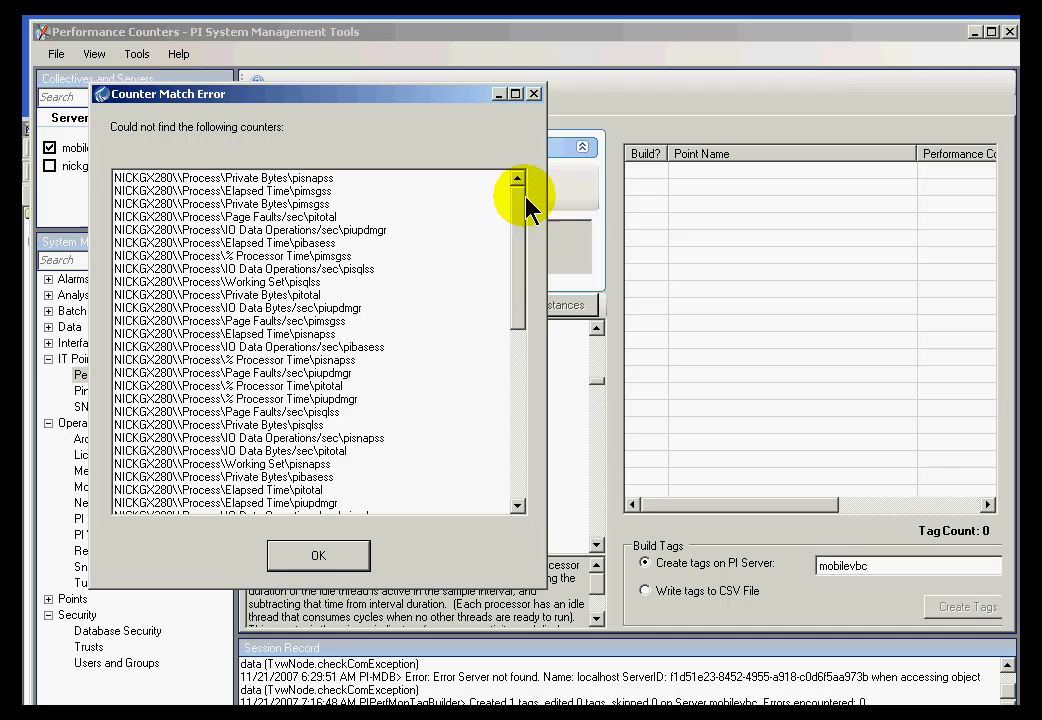
{"action": "left_click", "coordinate": [310, 562]}
{"action": "mouse_move", "coordinate": [595, 379]}
{"action": "left_mouse_down"}
{"action": "mouse_move", "coordinate": [605, 367]}
{"action": "mouse_move", "coordinate": [595, 344]}
{"action": "mouse_move", "coordinate": [595, 358]}
{"action": "left_mouse_up"}
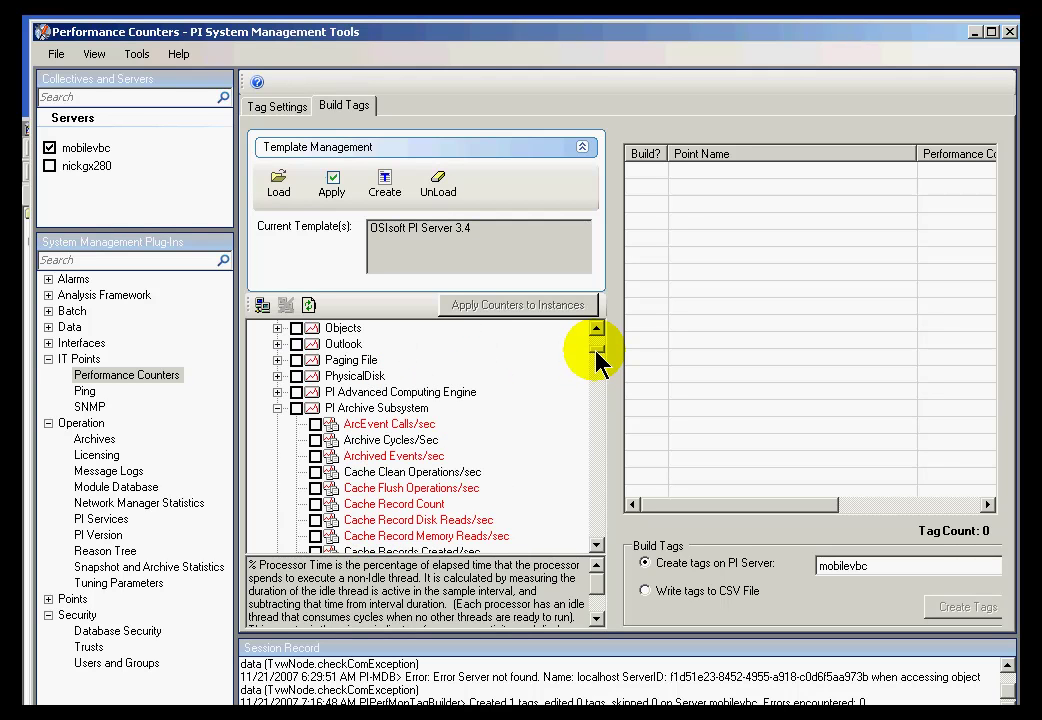
Apply the OSIsoft PI Server 3.4 template to queue 77 NICKGX280 tags.
{"action": "left_click", "coordinate": [335, 188]}
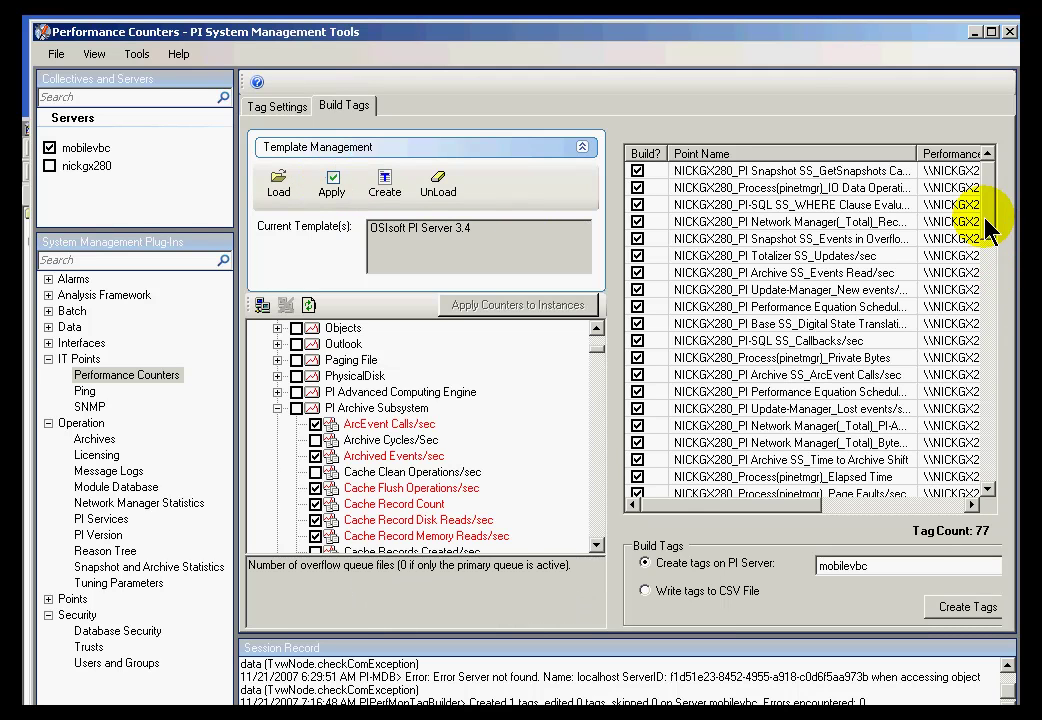
{"action": "left_click_drag", "start_coordinate": [985, 225], "coordinate": [986, 492]}
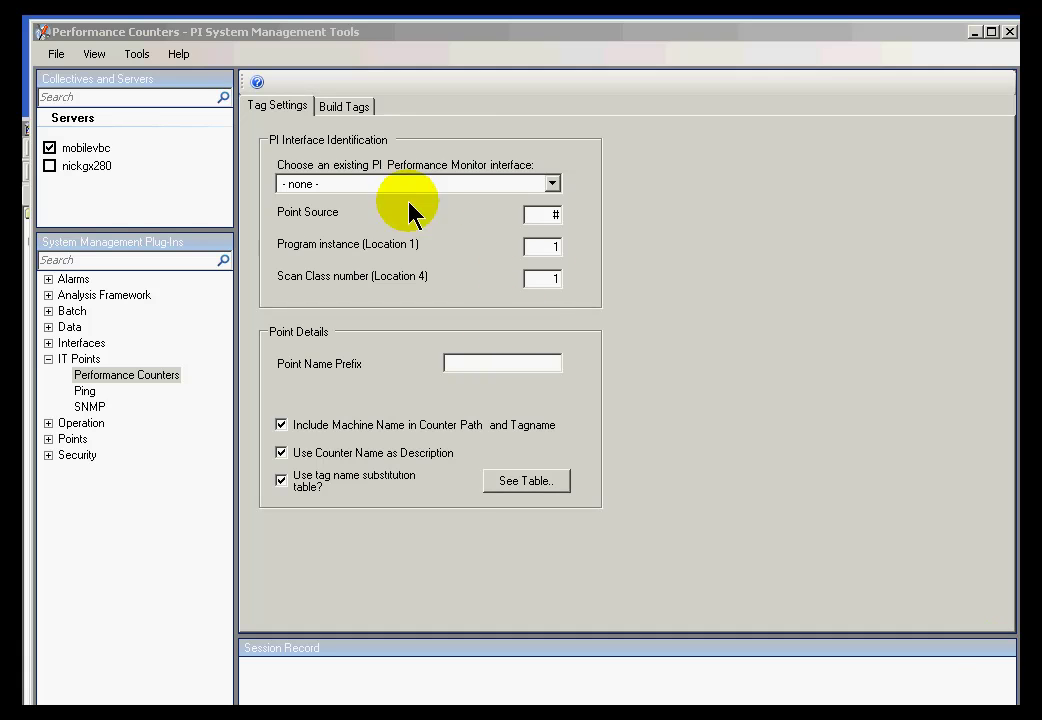
Go to Tag Settings and drop down the existing PI Performance Monitor interface choices.
{"action": "left_click", "coordinate": [372, 42]}
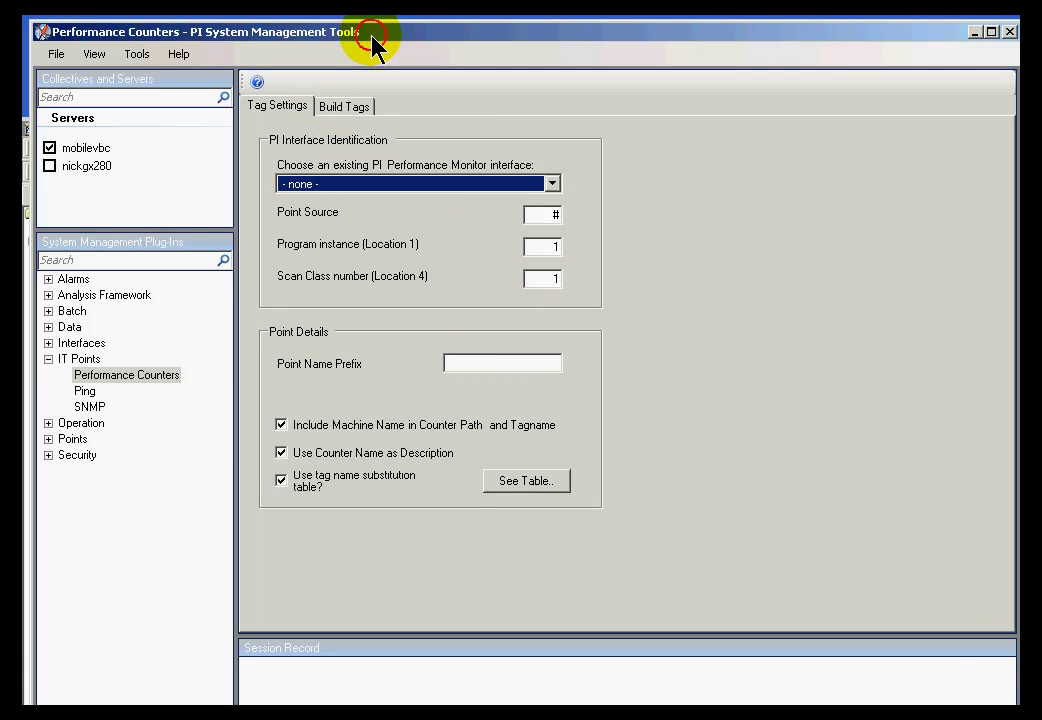
{"action": "left_click", "coordinate": [344, 106]}
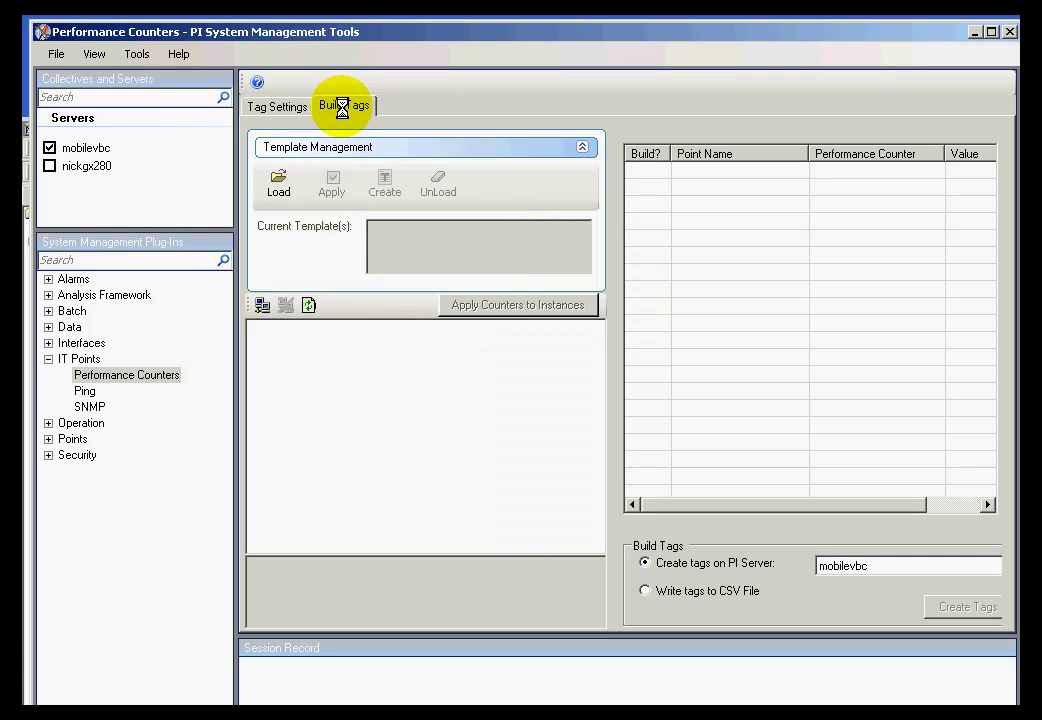
{"action": "left_click", "coordinate": [280, 108]}
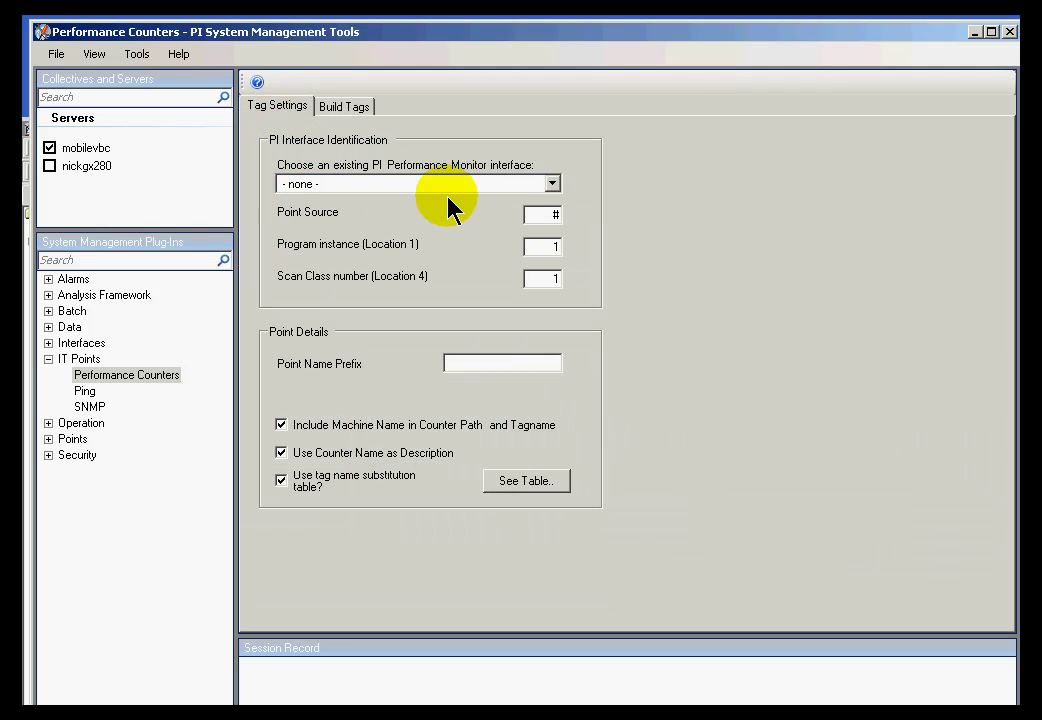
{"action": "left_click", "coordinate": [552, 184]}
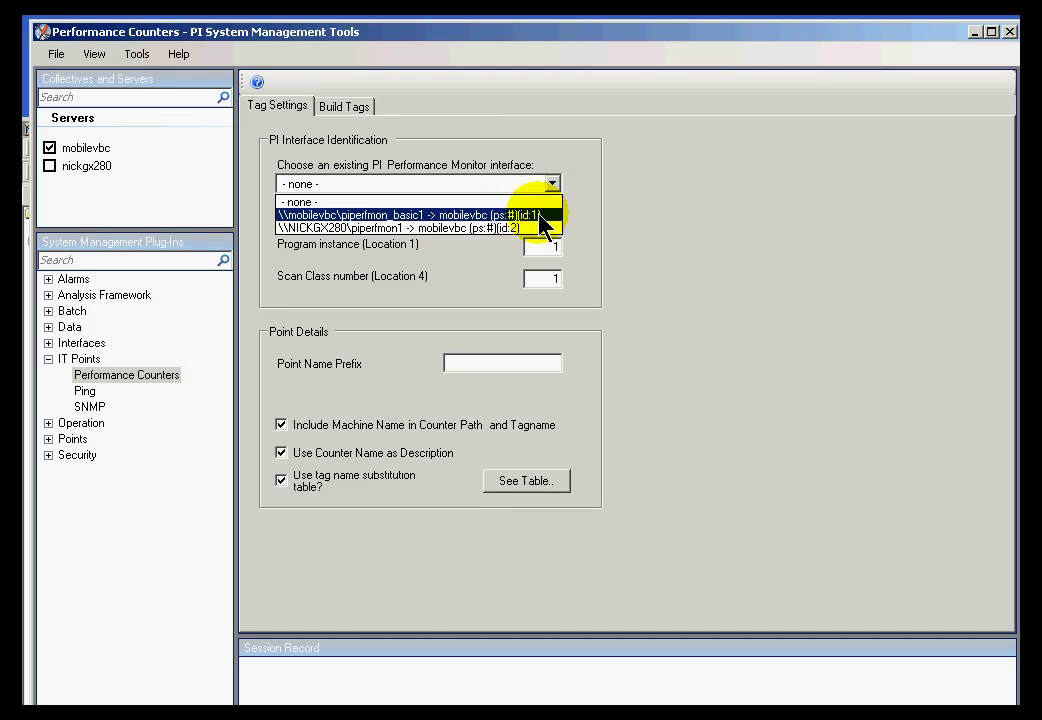
Use interface mobilevbc piperfmon_basic1 with scan class 00:00:05, then browse the Build Tags counter list.
{"action": "left_click", "coordinate": [487, 215]}
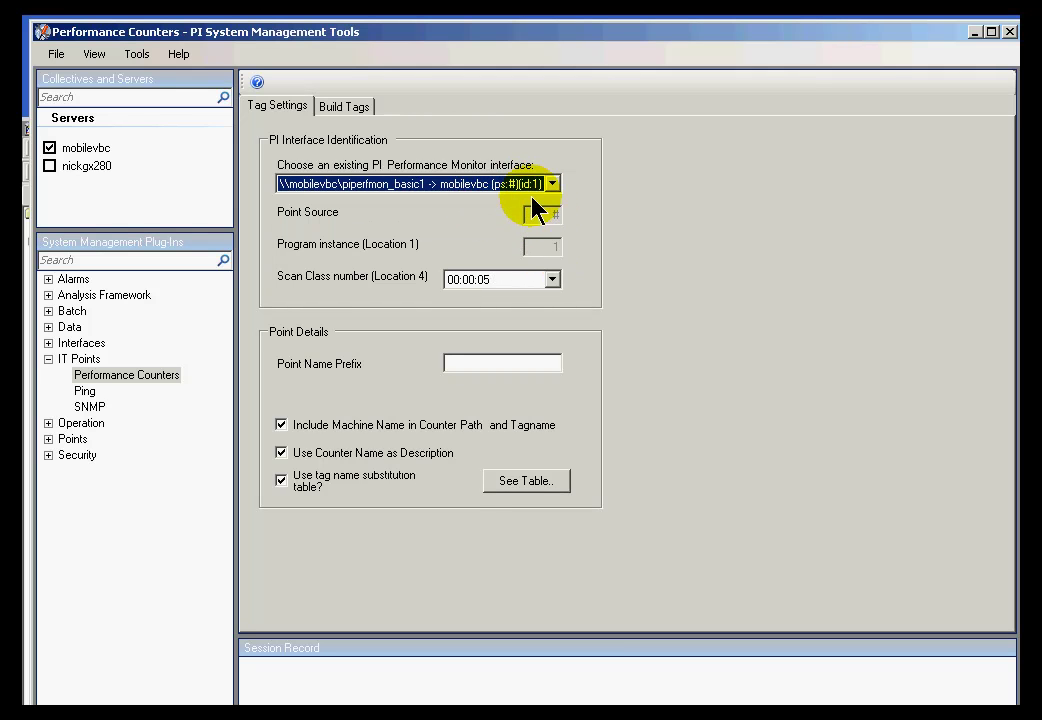
{"action": "left_click", "coordinate": [552, 280]}
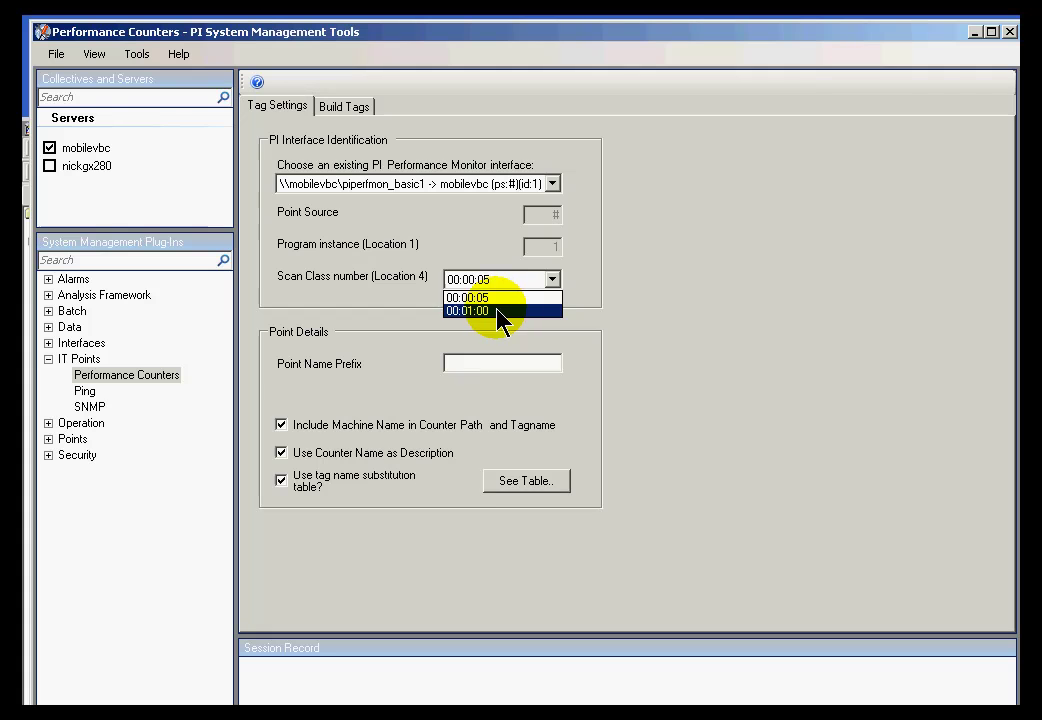
{"action": "left_click", "coordinate": [553, 279]}
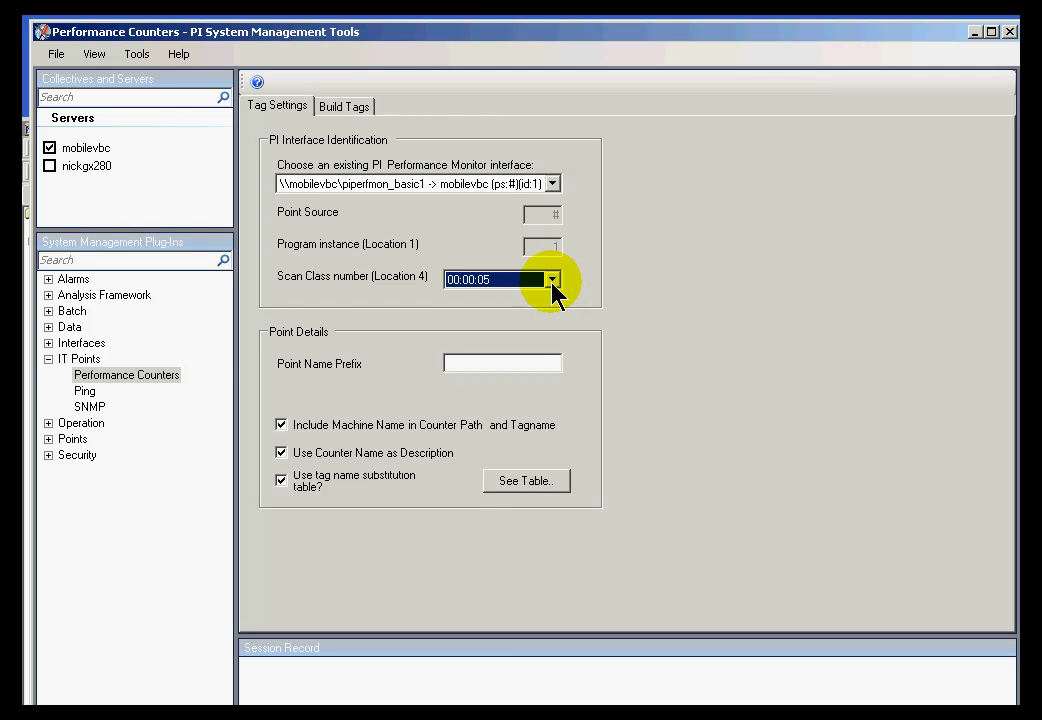
{"action": "left_click", "coordinate": [469, 362]}
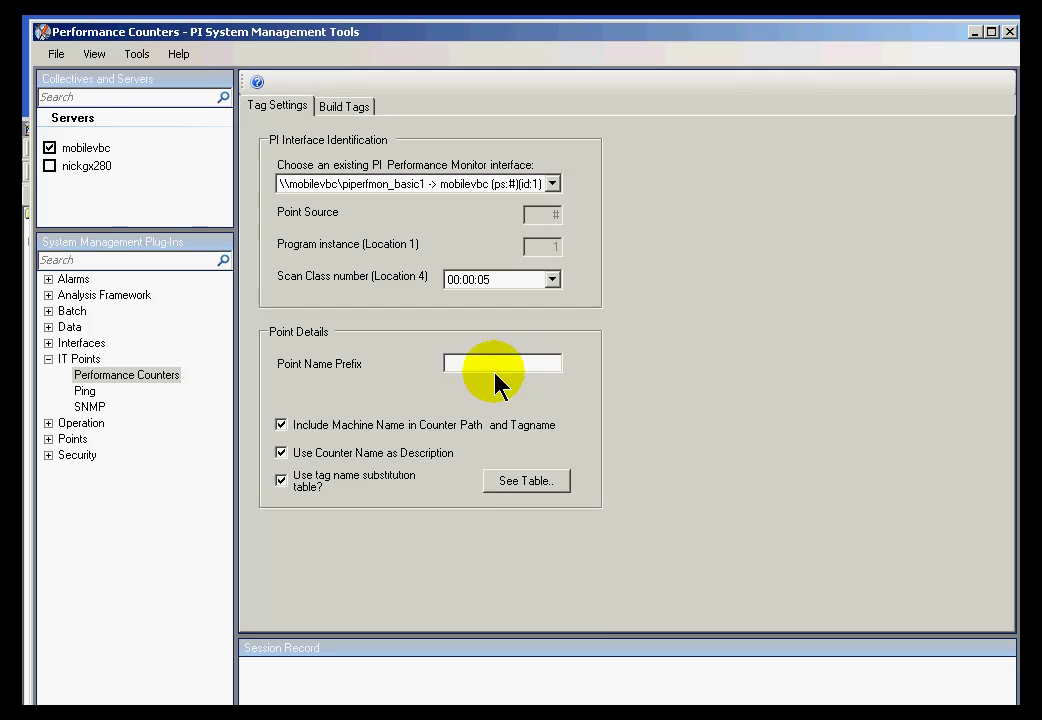
{"action": "left_click", "coordinate": [336, 106]}
{"action": "left_click_drag", "start_coordinate": [597, 348], "coordinate": [596, 432]}
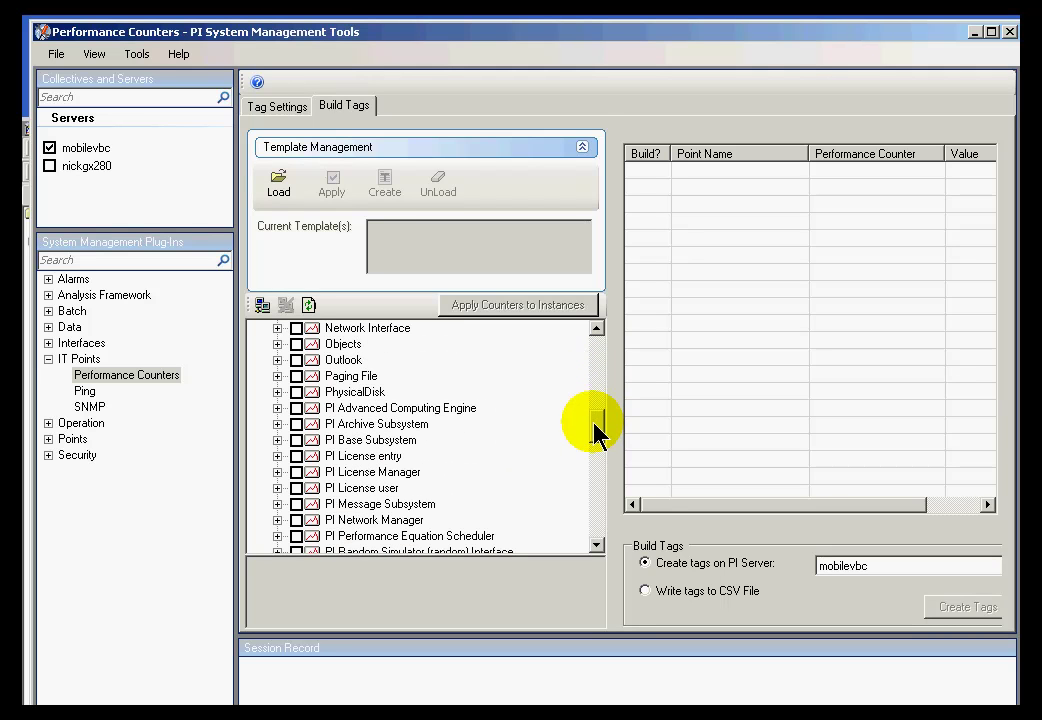
Expand PI Archive Subsystem and check ArcEvent Calls/sec as the single tag to build (Tag Count 1).
{"action": "left_click", "coordinate": [277, 424]}
{"action": "mouse_move", "coordinate": [600, 402]}
{"action": "left_mouse_down"}
{"action": "mouse_move", "coordinate": [591, 449]}
{"action": "mouse_move", "coordinate": [590, 392]}
{"action": "left_mouse_up"}
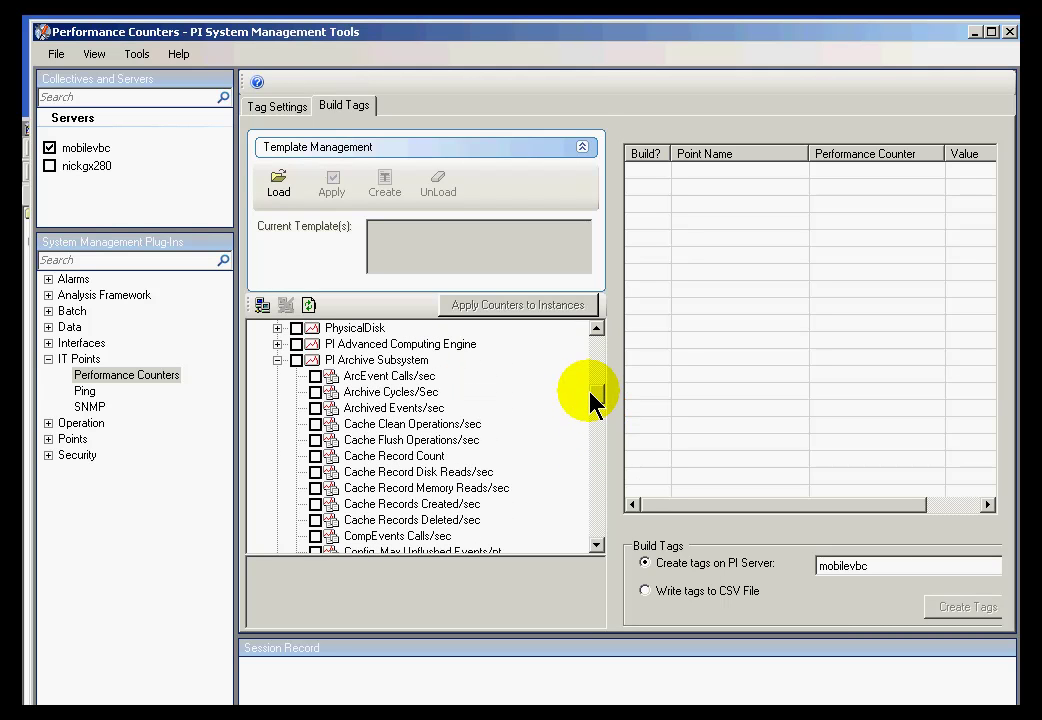
{"action": "mouse_move", "coordinate": [594, 400]}
{"action": "left_mouse_down"}
{"action": "mouse_move", "coordinate": [598, 481]}
{"action": "mouse_move", "coordinate": [605, 379]}
{"action": "mouse_move", "coordinate": [600, 409]}
{"action": "mouse_move", "coordinate": [600, 400]}
{"action": "left_mouse_up"}
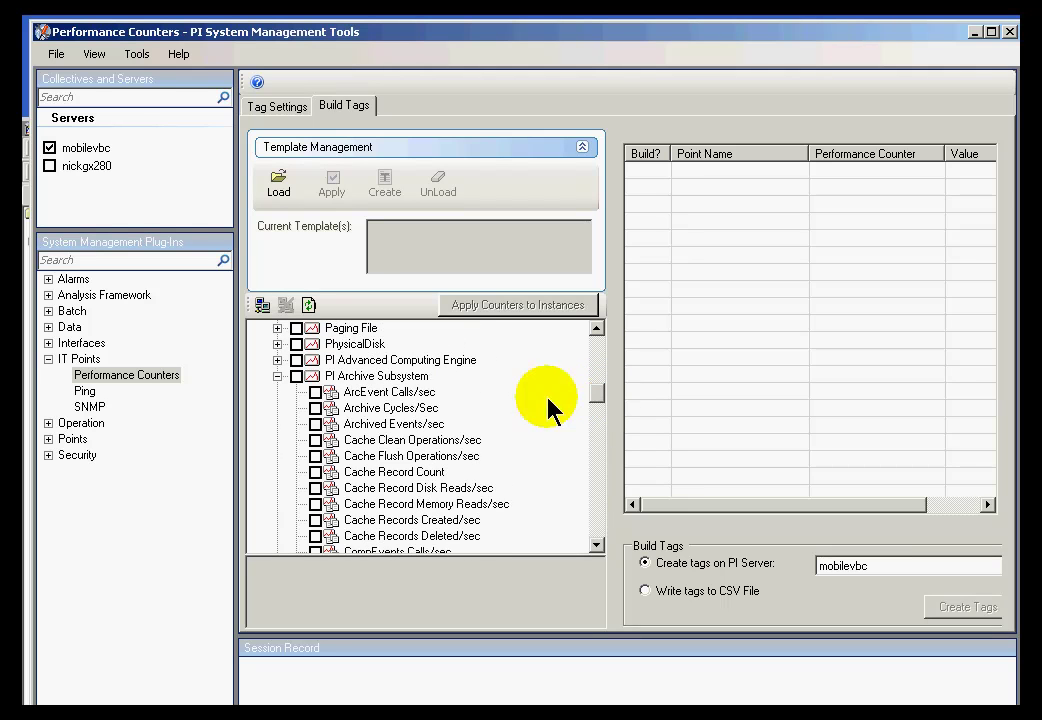
{"action": "left_click", "coordinate": [315, 393]}
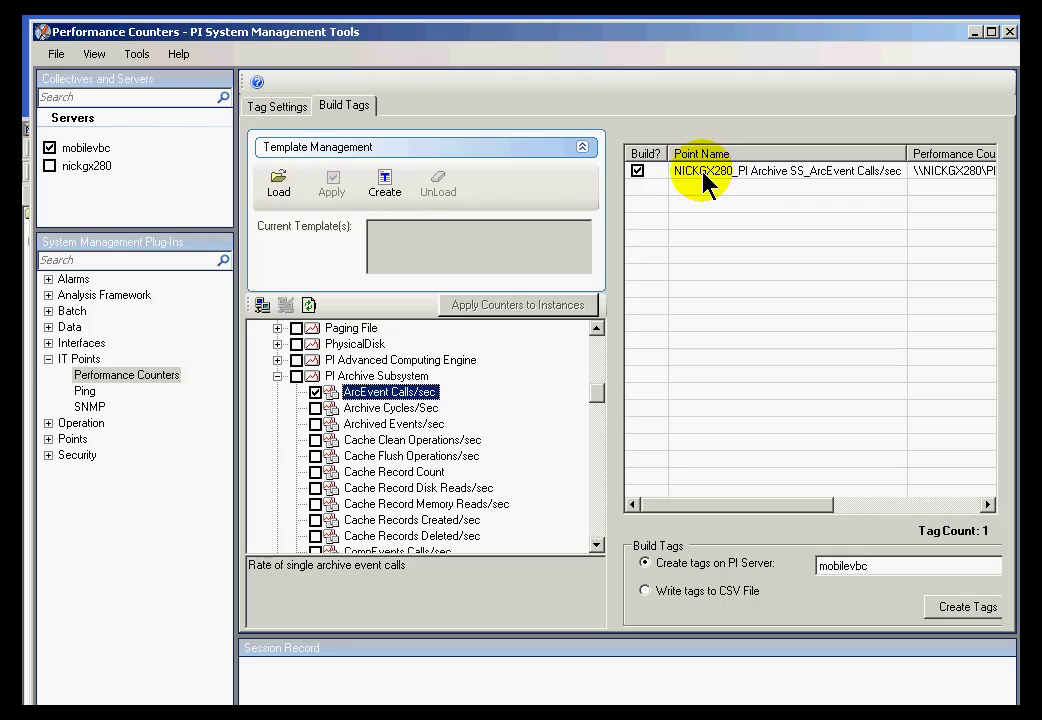
Uncheck 'Include Machine Name in Counter Path and Tagname' and preview the resulting tag name.
{"action": "left_click", "coordinate": [284, 108]}
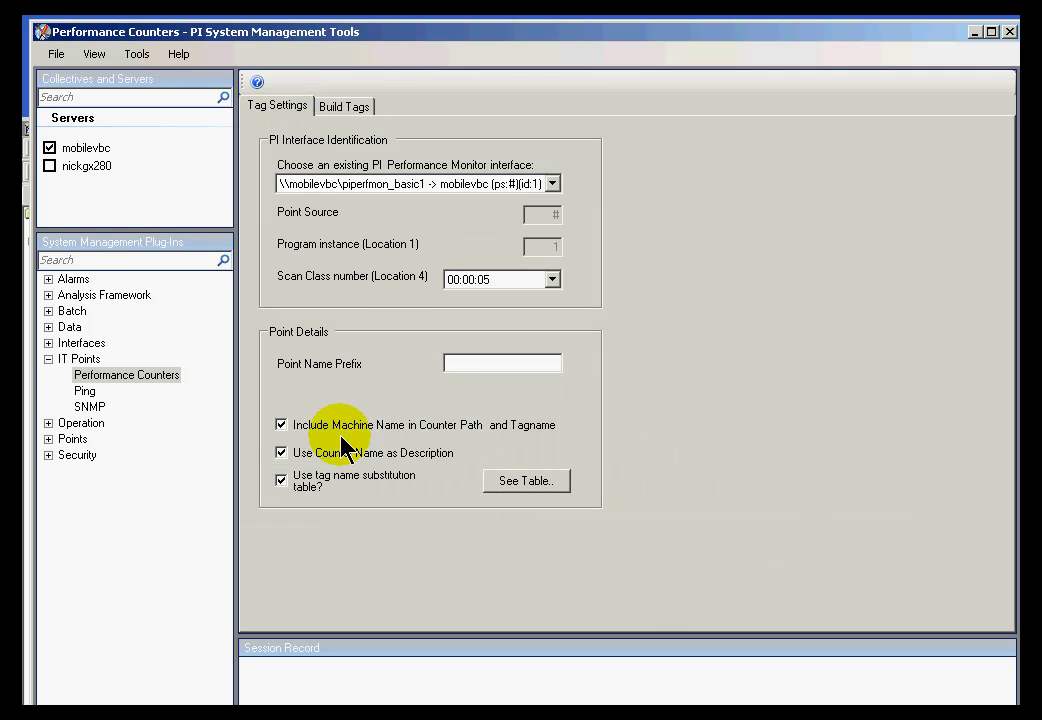
{"action": "left_click", "coordinate": [282, 426]}
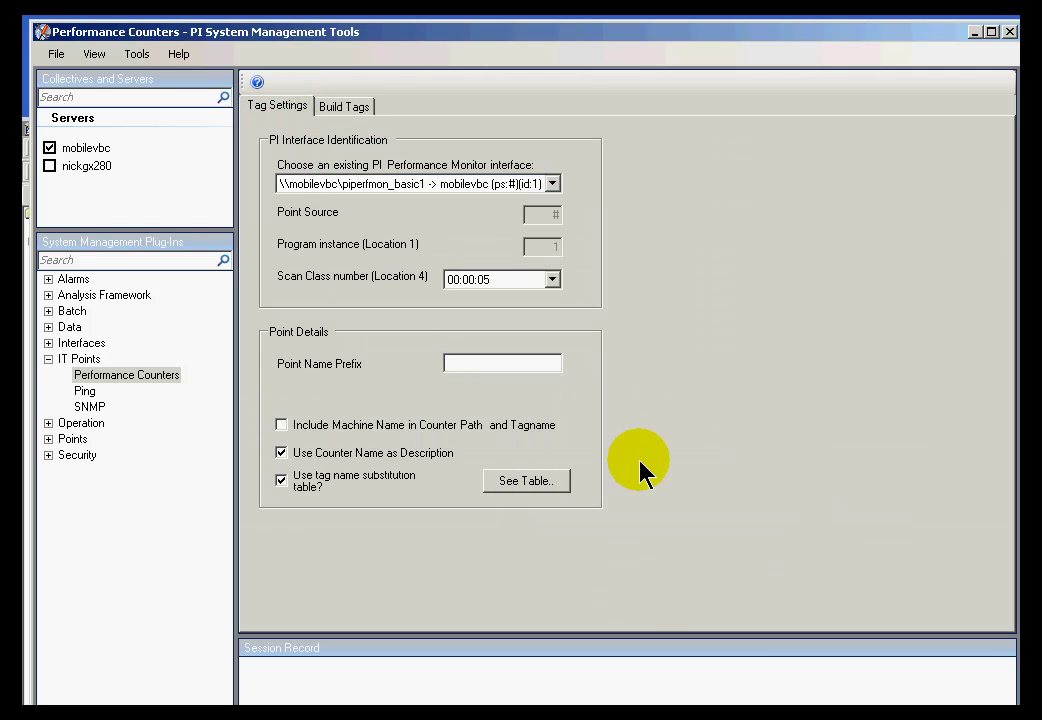
{"action": "left_click", "coordinate": [355, 104]}
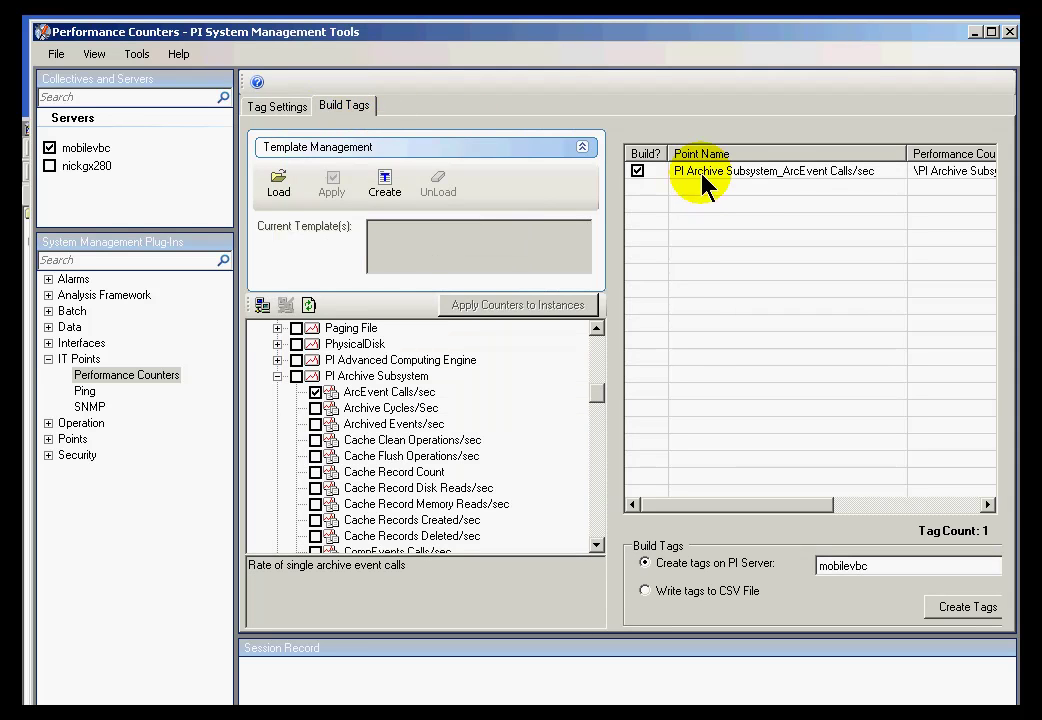
Toggle the counter-names-as-descriptions option and recheck the Build Tags list.
{"action": "left_click", "coordinate": [290, 112]}
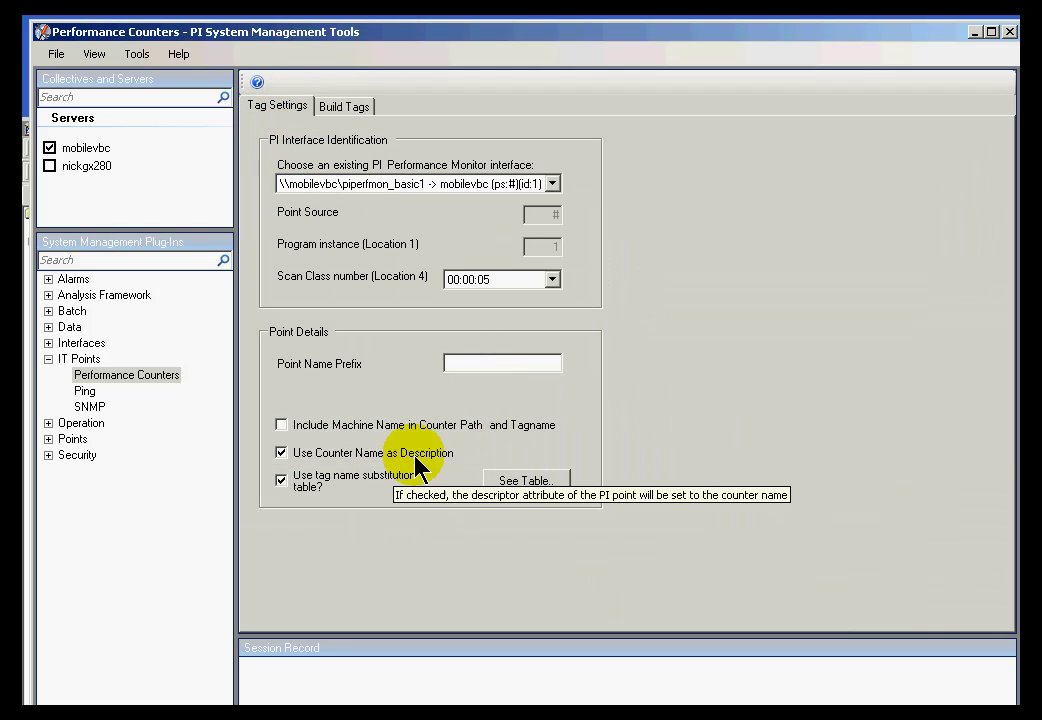
{"action": "left_click", "coordinate": [283, 455]}
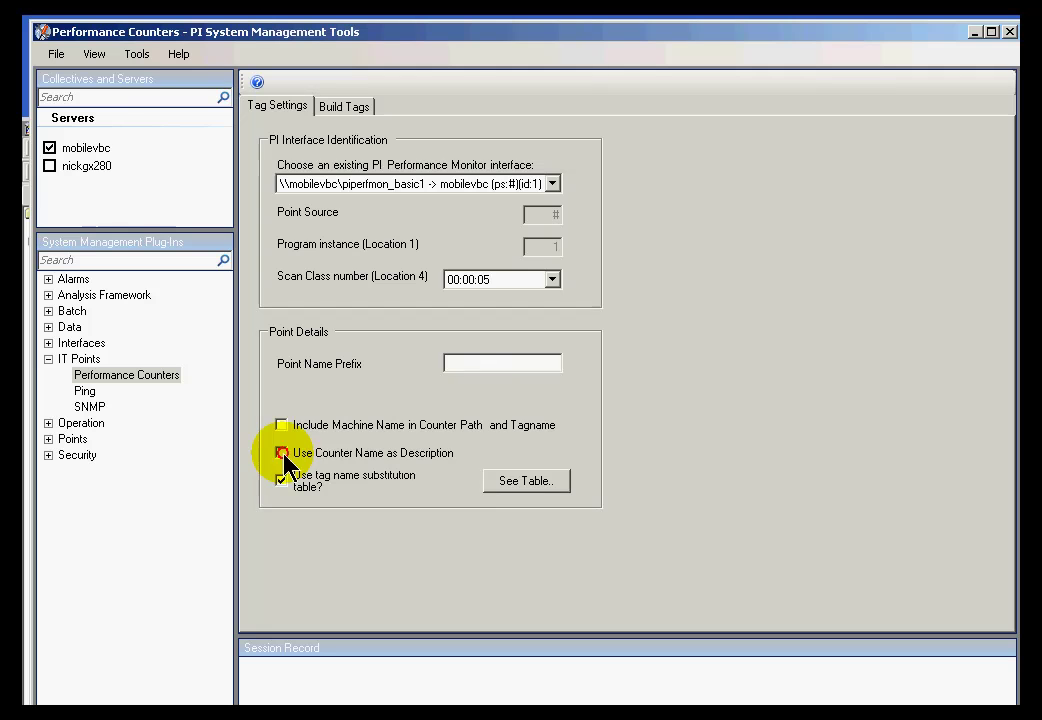
{"action": "left_click", "coordinate": [358, 107]}
{"action": "left_click", "coordinate": [289, 106]}
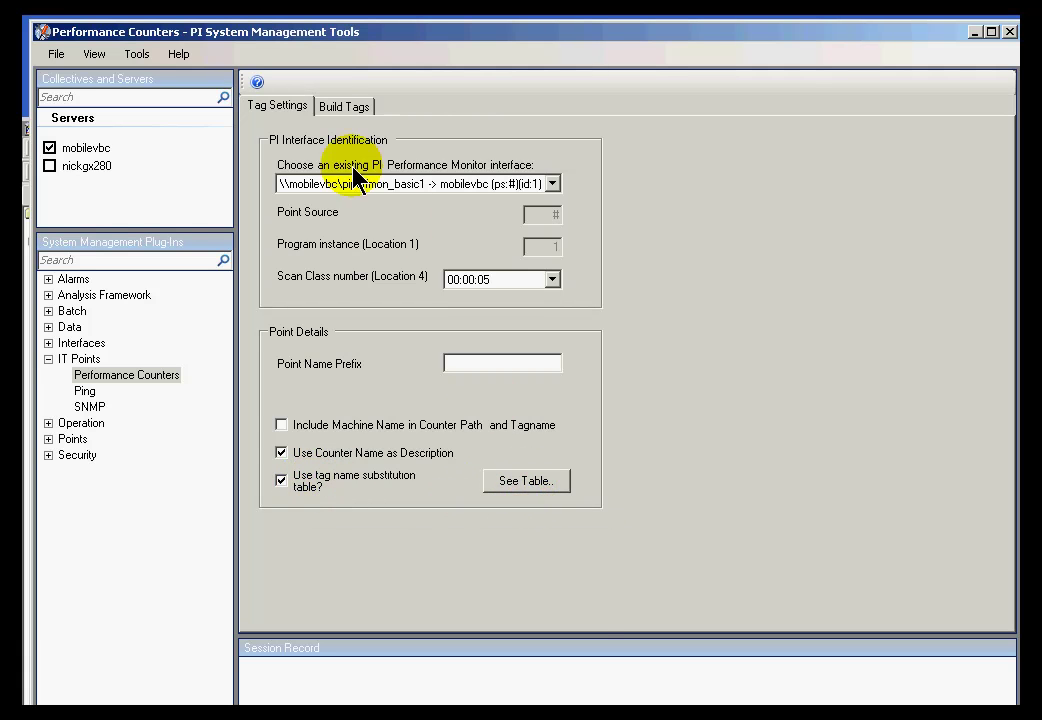
Look over the tag name substitution table (Subsystem → SS) and cancel without changes.
{"action": "left_click", "coordinate": [345, 106]}
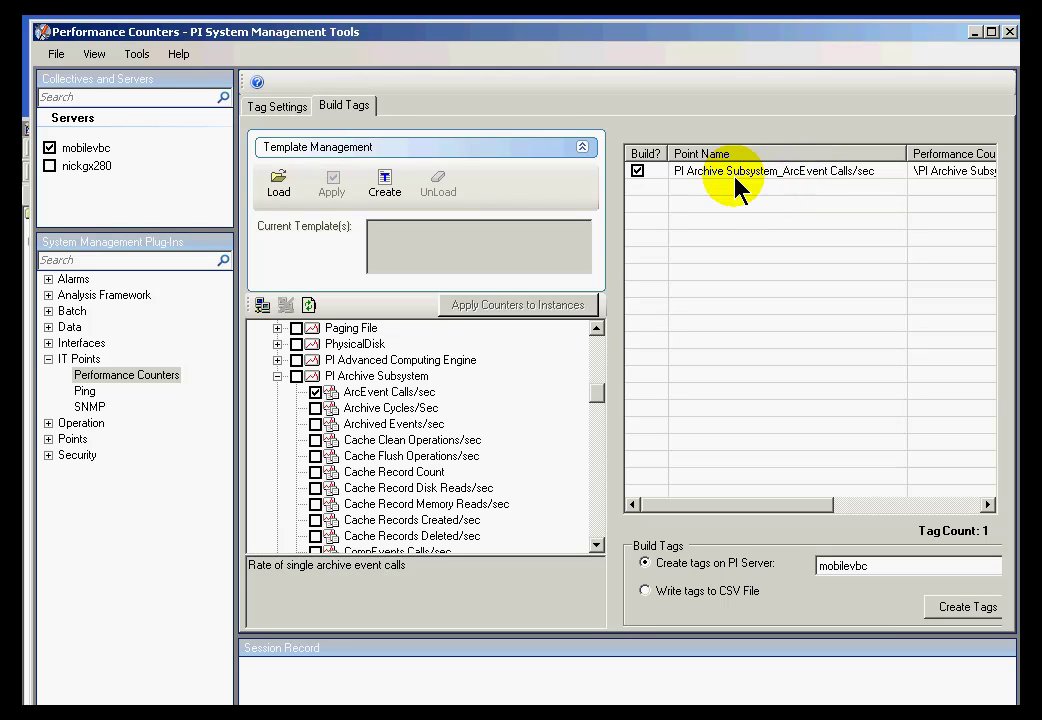
{"action": "left_click", "coordinate": [283, 107]}
{"action": "left_click", "coordinate": [510, 484]}
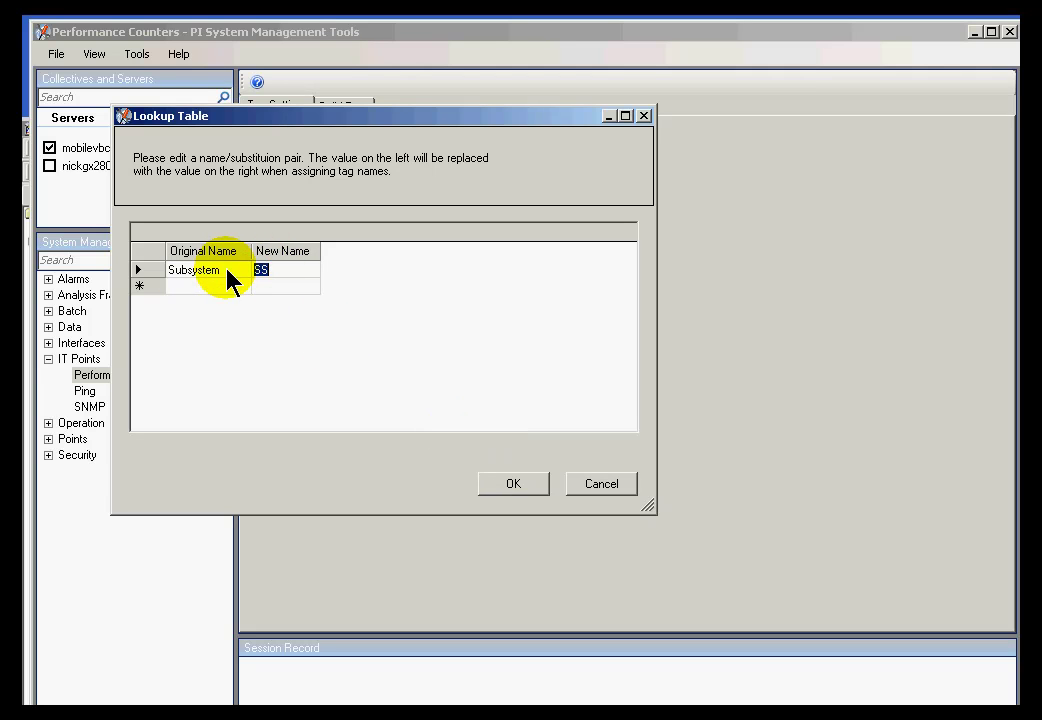
{"action": "left_click", "coordinate": [599, 488]}
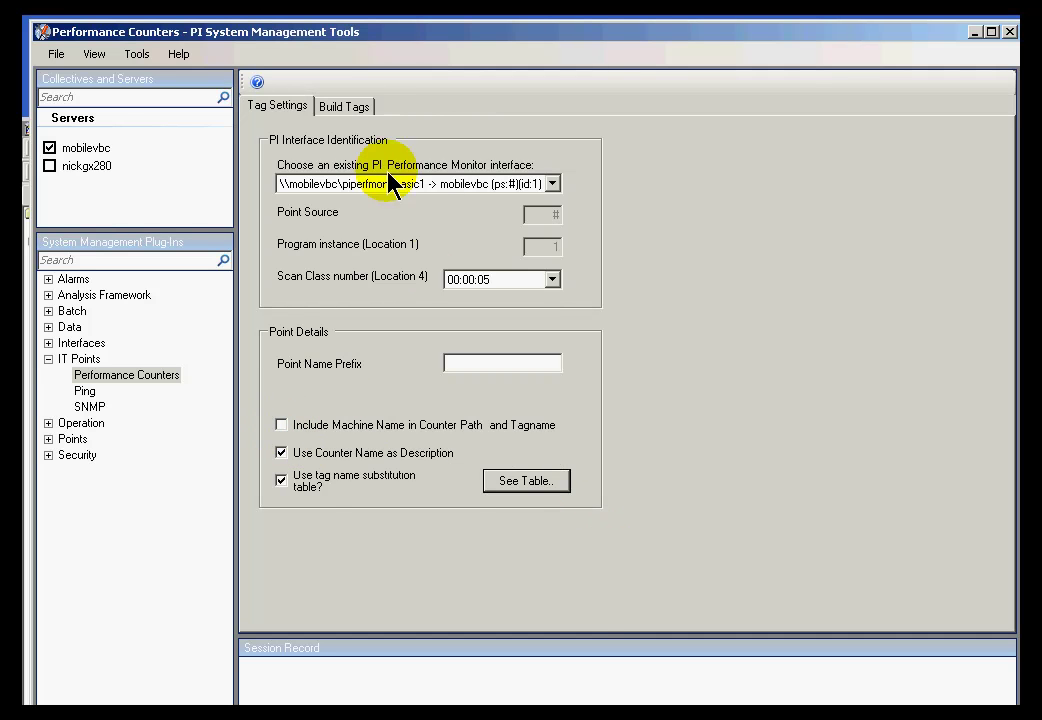
Re-check ArcEvent Calls/sec on Build Tags so it becomes PI Archive SS_ArcEvent Calls/sec.
{"action": "left_click", "coordinate": [355, 106]}
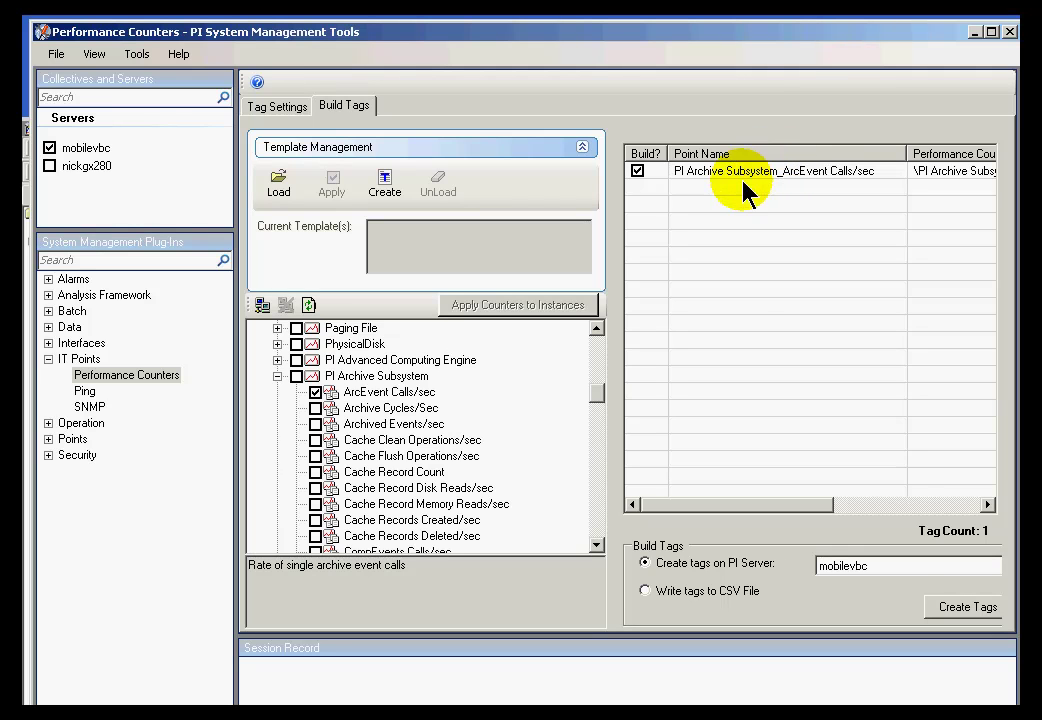
{"action": "left_click", "coordinate": [314, 408]}
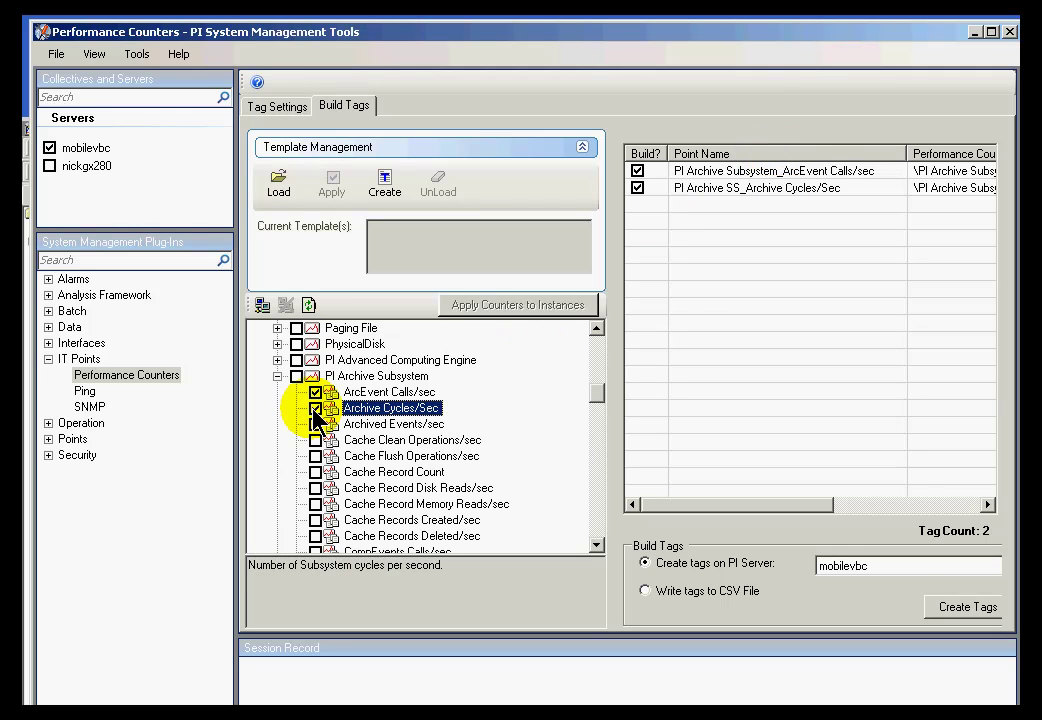
{"action": "left_click", "coordinate": [314, 392]}
{"action": "left_click", "coordinate": [314, 408]}
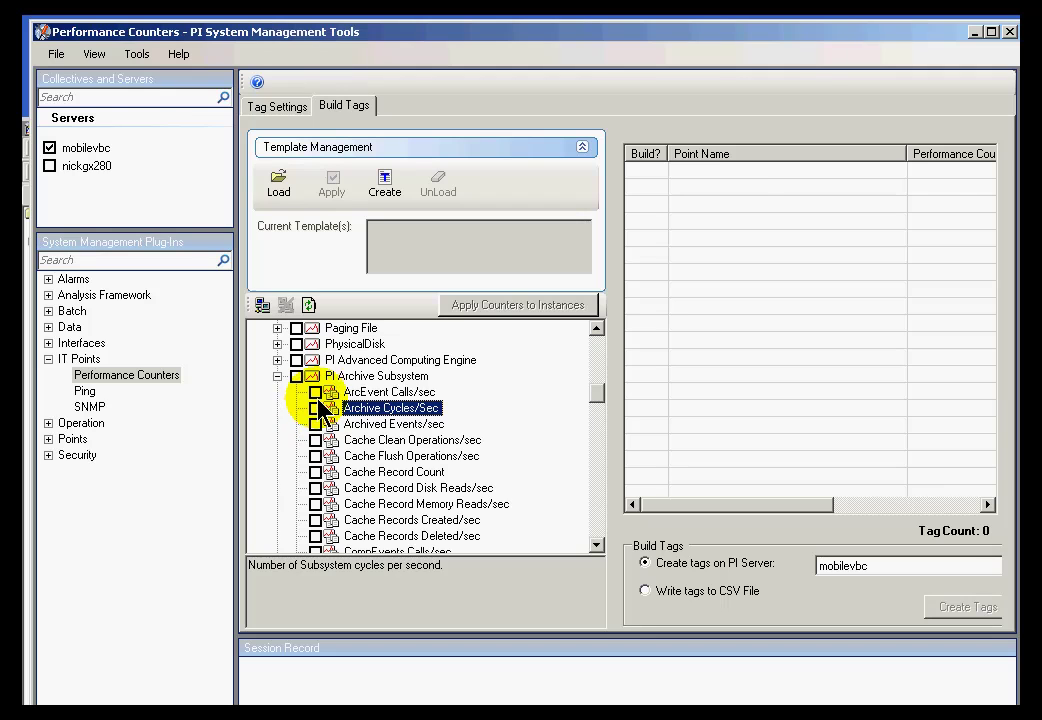
{"action": "left_click", "coordinate": [314, 392]}
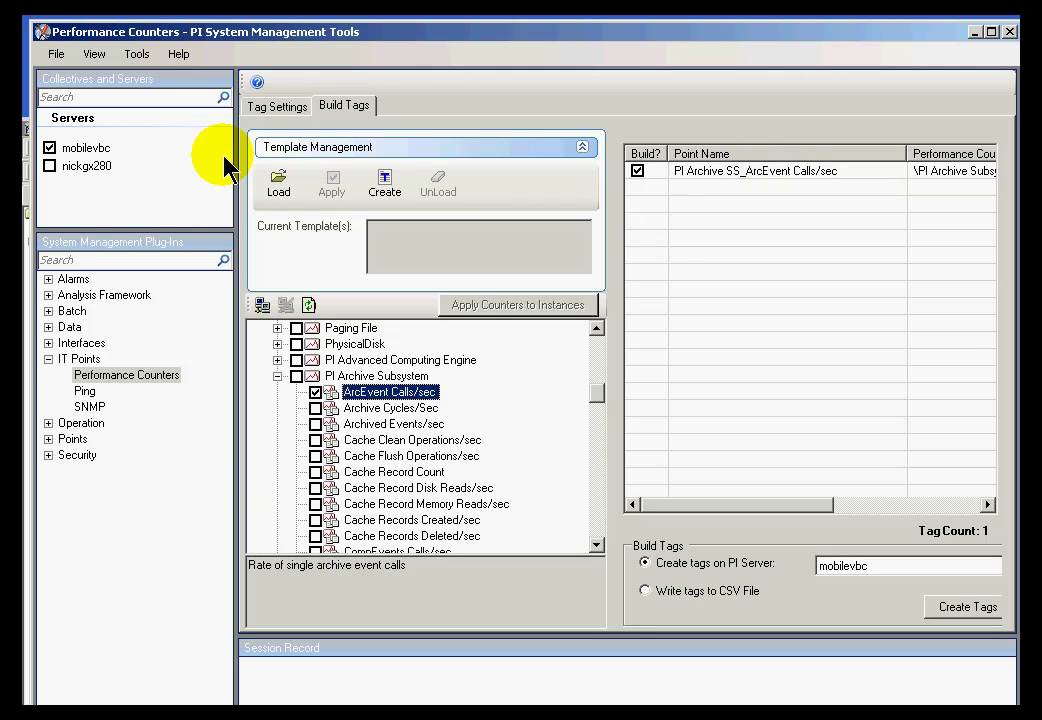
Review the substitution table once more from Tag Settings and close it unchanged.
{"action": "left_click", "coordinate": [279, 107]}
{"action": "left_click", "coordinate": [501, 480]}
{"action": "left_click", "coordinate": [612, 507]}
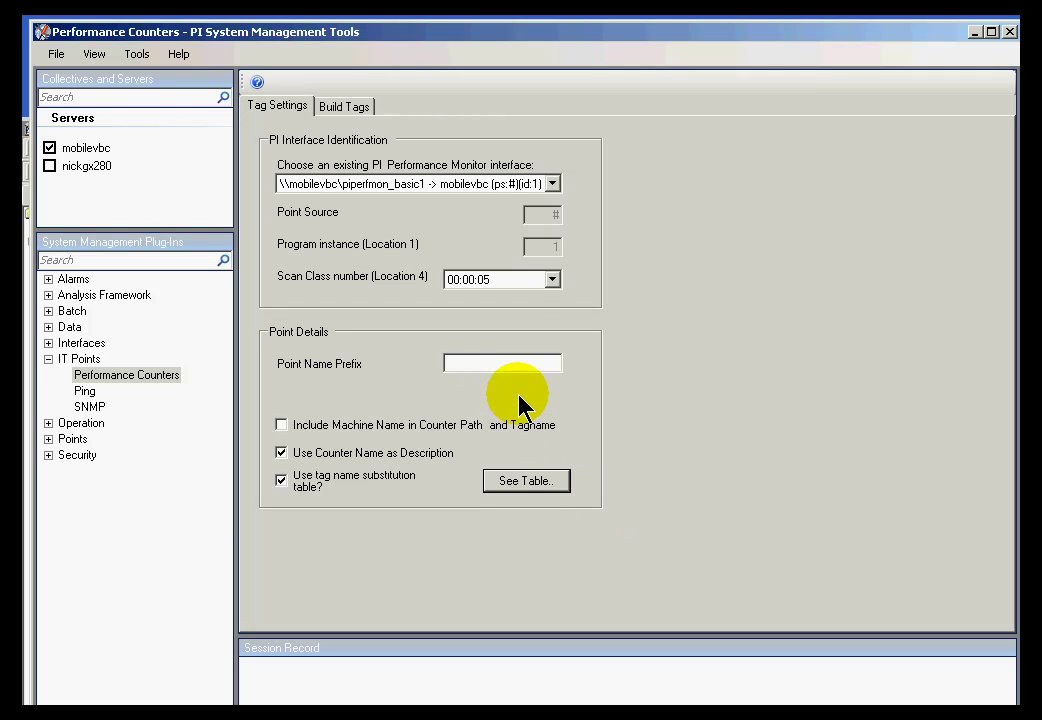